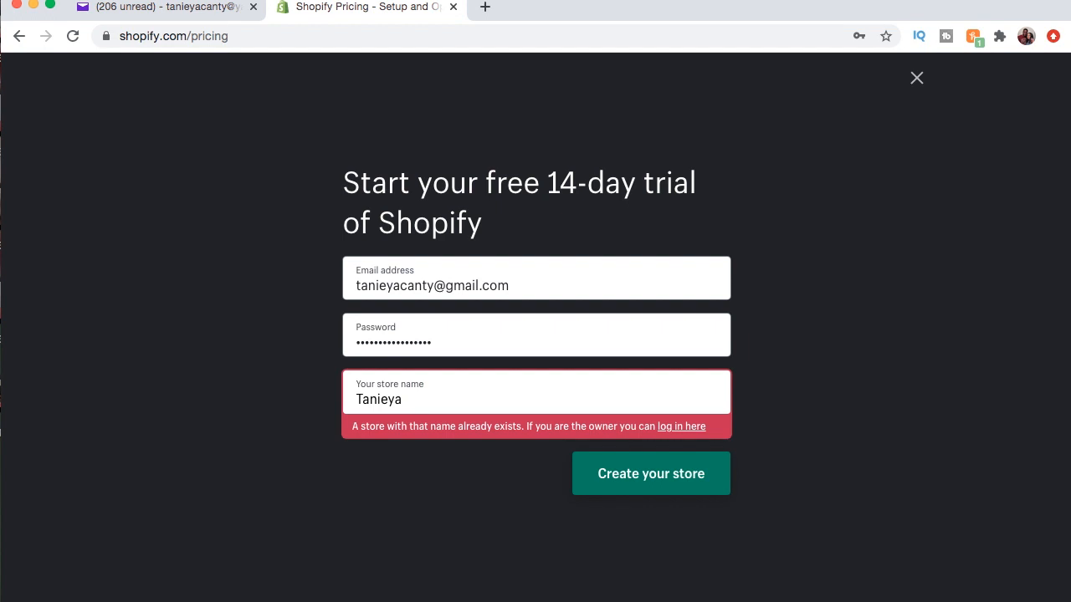
- Complete the store name by adding "'s Boutique" and create the trial store
type("'s Boutique")
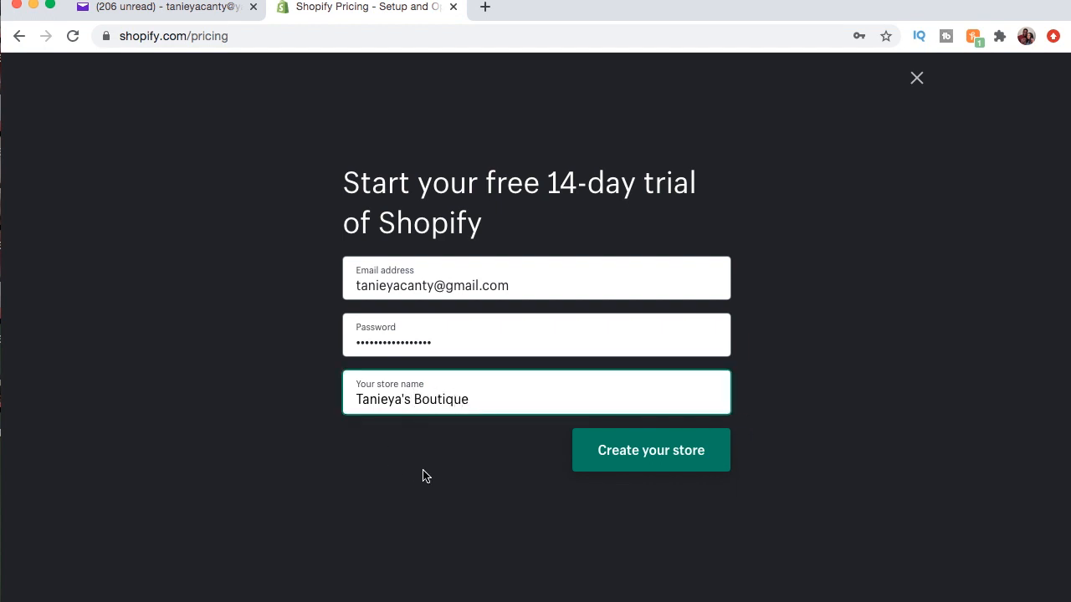
left_click(653, 460)
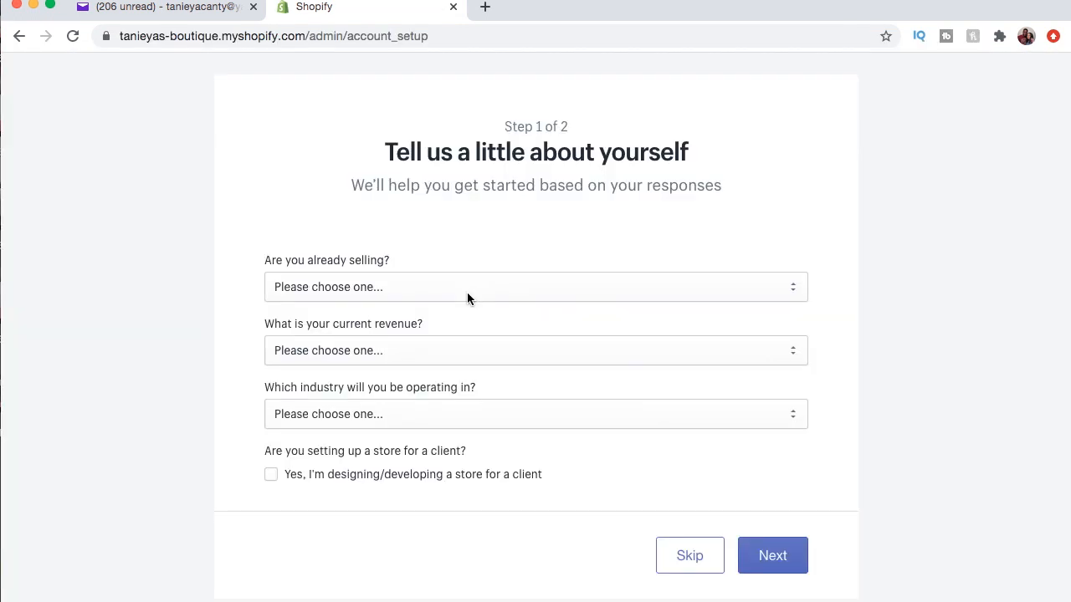
- Answer the selling questions with "I'm not selling products yet" and "I'm still brainstorming ideas on what to sell"
left_click(466, 293)
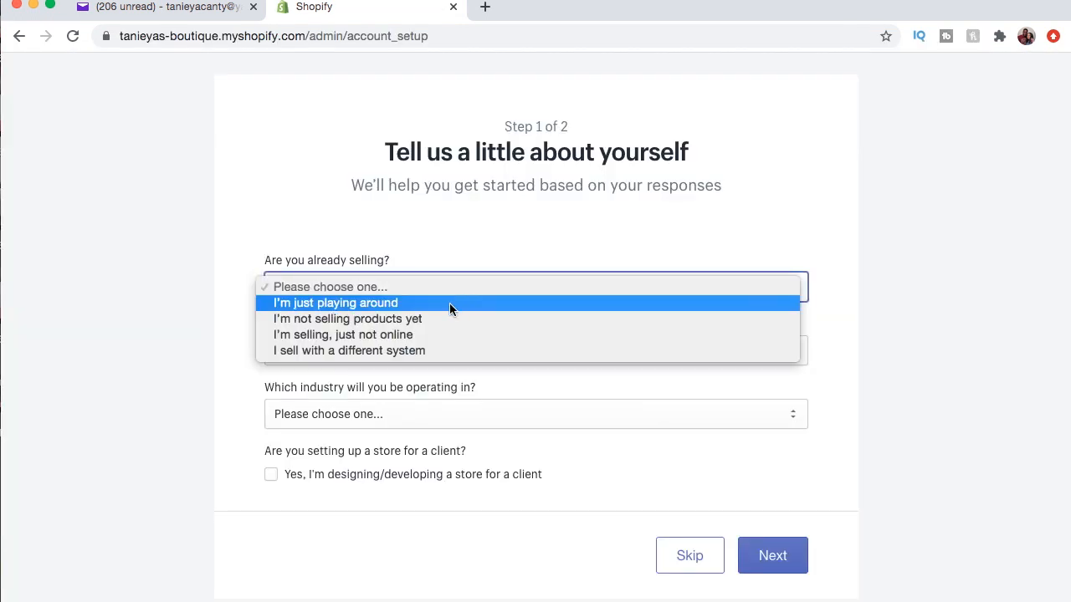
left_click(446, 320)
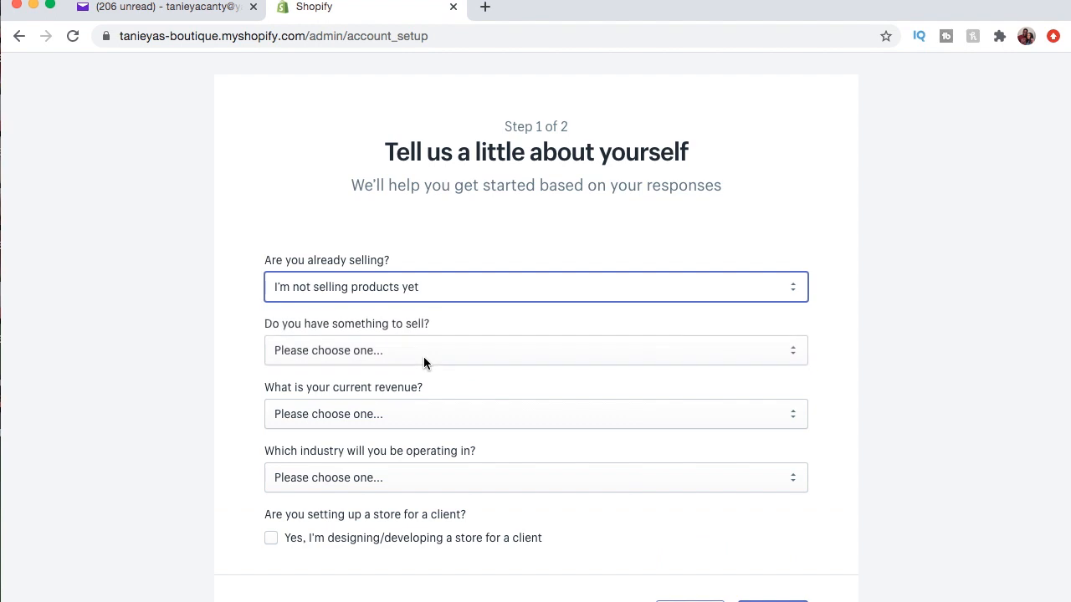
scroll(423, 356, "down", 2)
left_click(396, 286)
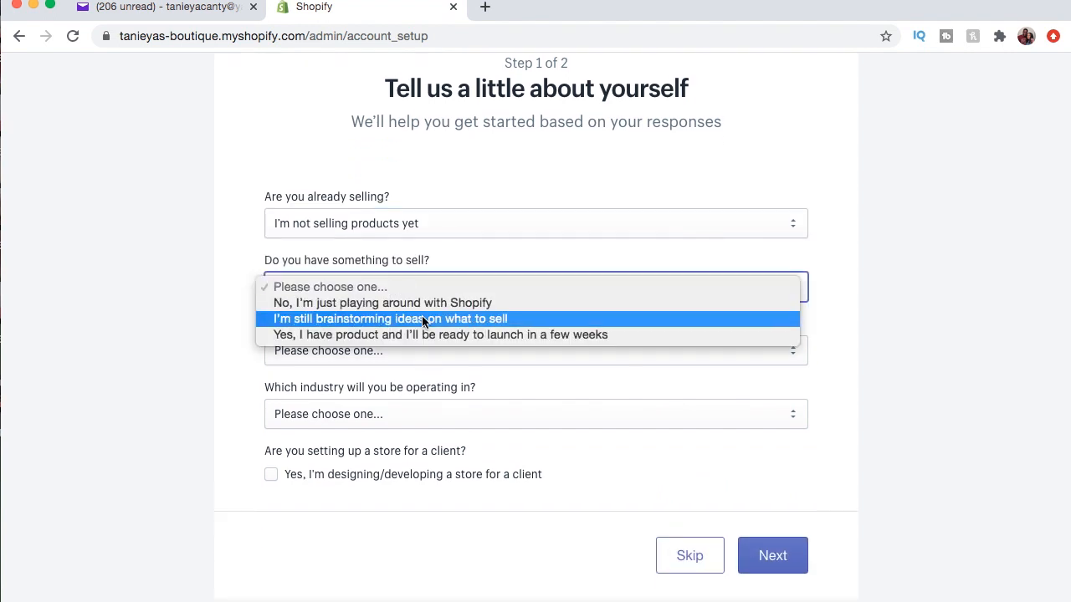
left_click(424, 320)
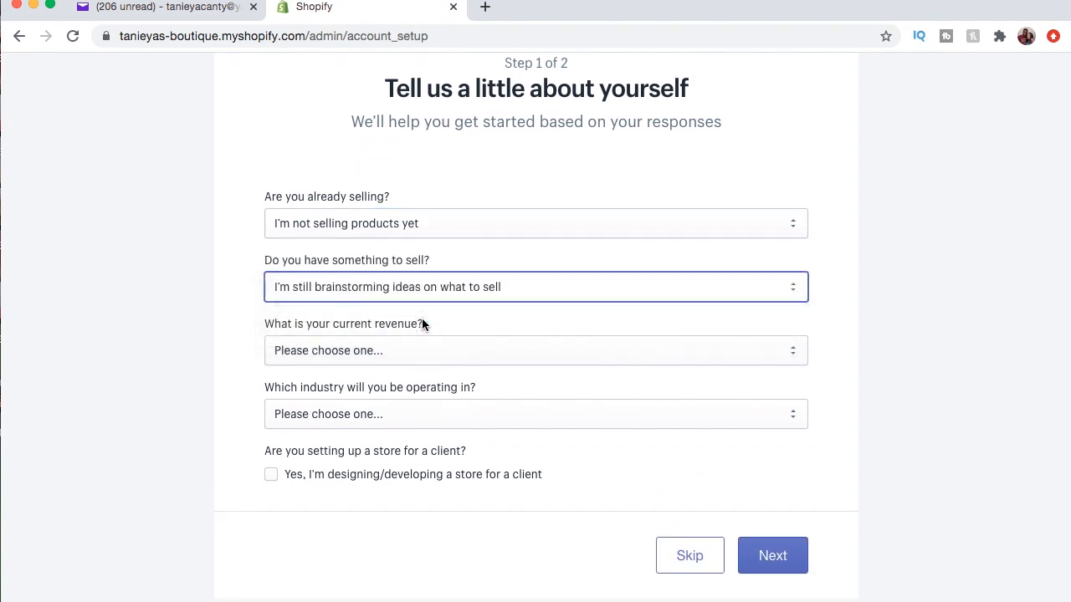
- Set the current revenue to "$0 USD (I'm just getting started)" and the industry to Beauty, and continue to the address form
left_click(398, 346)
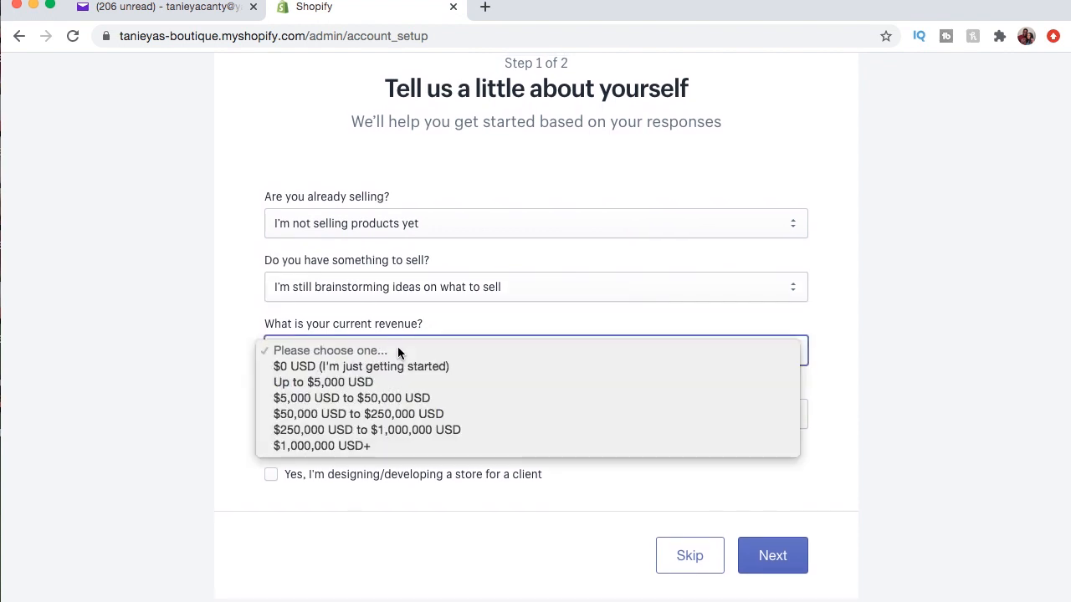
key("Escape")
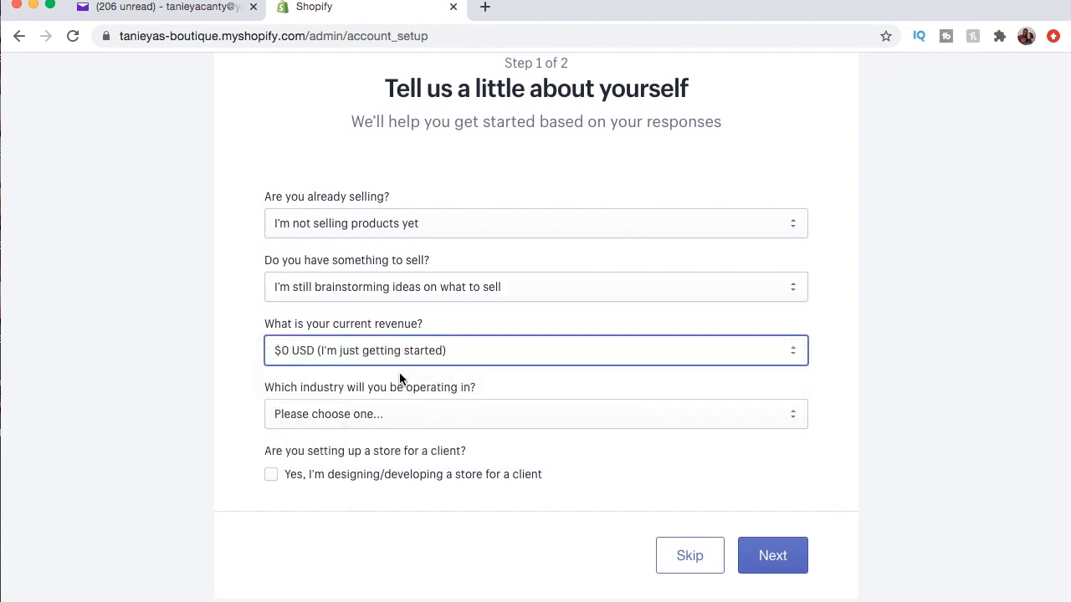
left_click(394, 416)
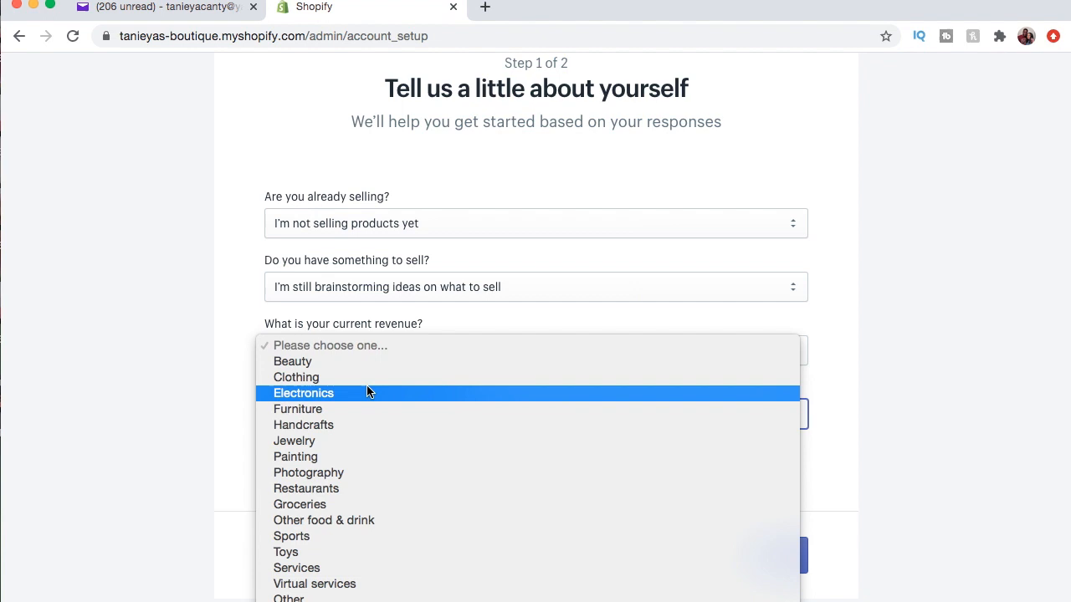
left_click(330, 366)
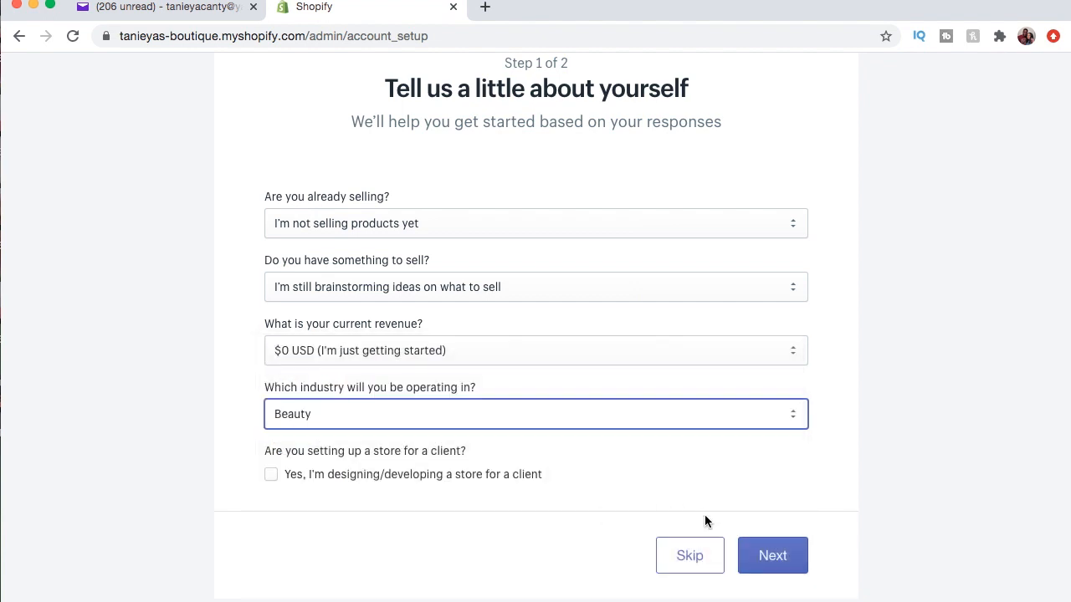
left_click(761, 555)
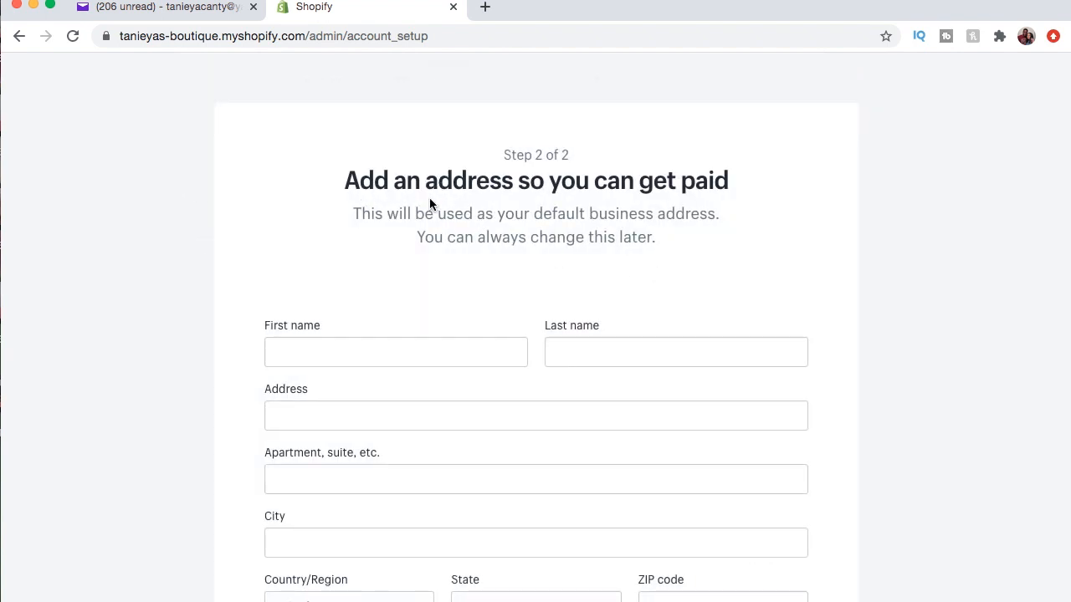
- Enter the store owner's first name in the business address form
scroll(489, 204, "down", 1)
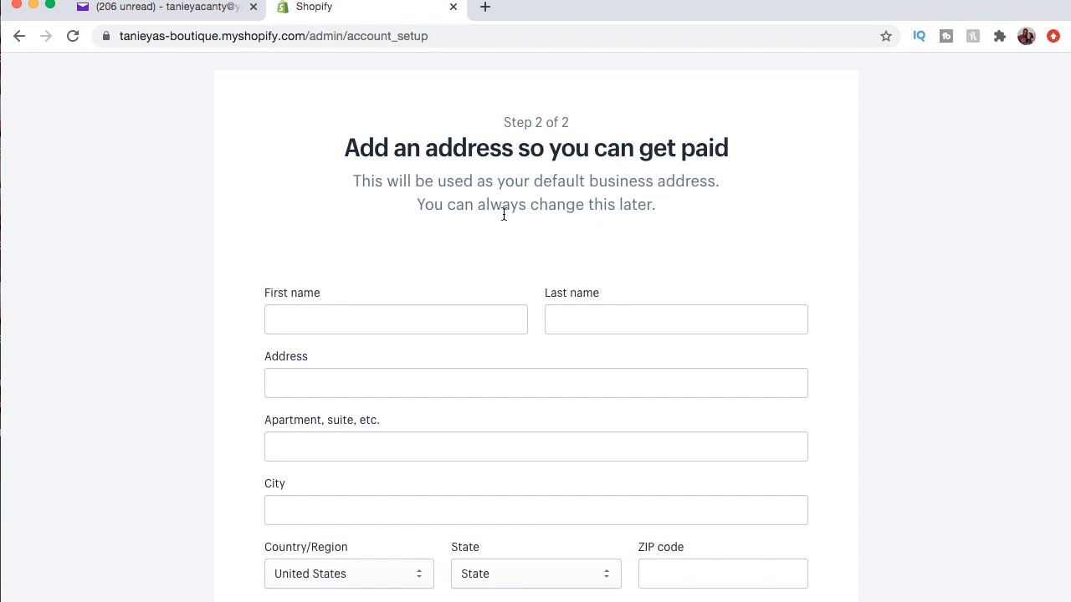
scroll(503, 214, "down", 1)
left_click(323, 292)
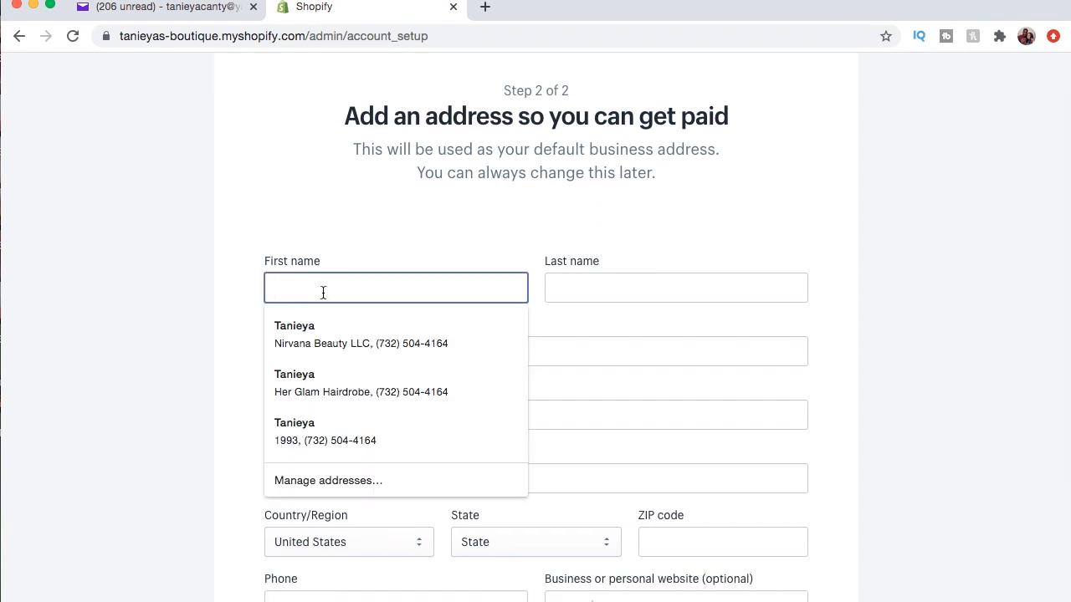
type("Tanee")
key("BackSpace")
key("BackSpace")
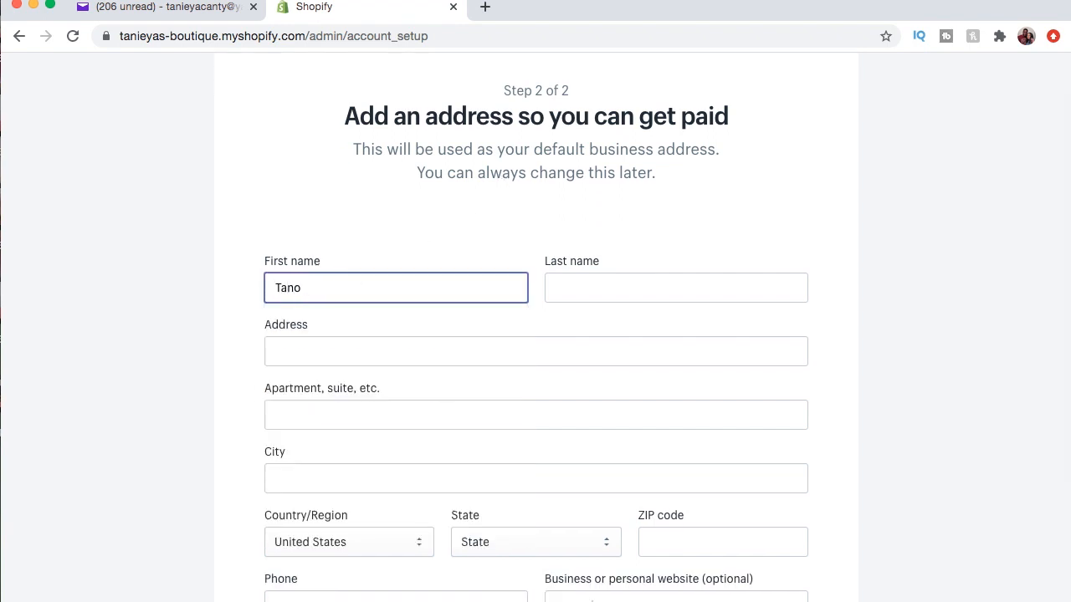
type("ieya")
key("Tab")
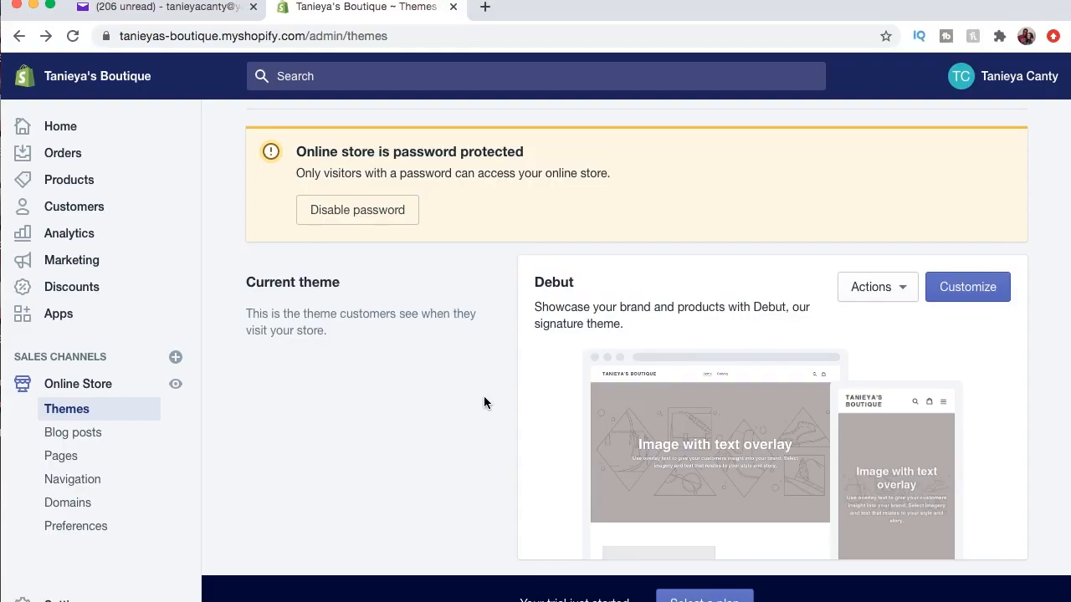
- Browse the free themes and open the details of the Brooklyn theme
scroll(484, 400, "down", 2)
scroll(483, 399, "down", 5)
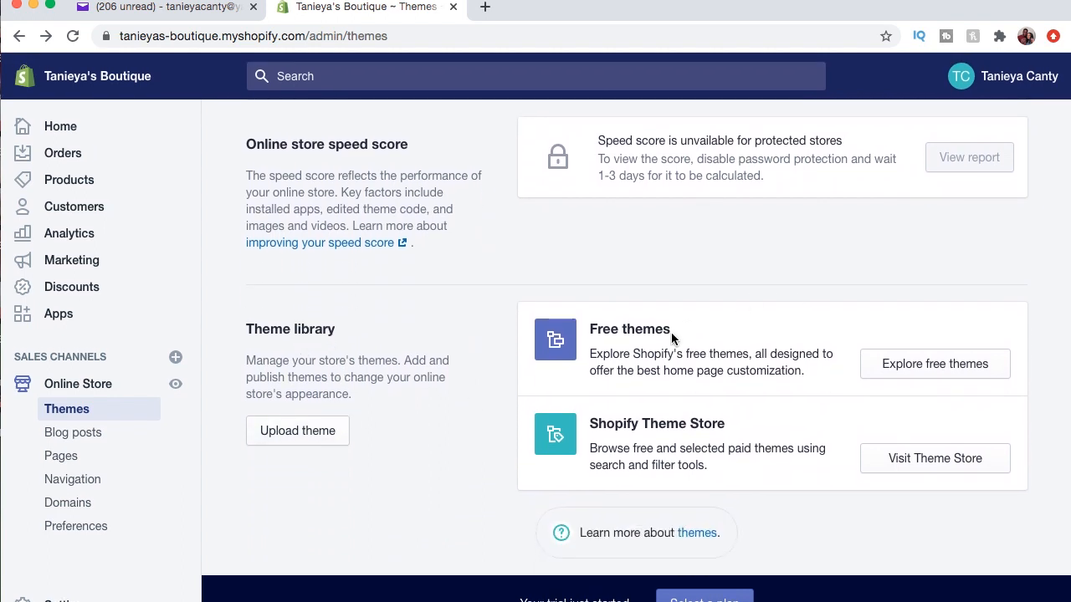
left_click(954, 365)
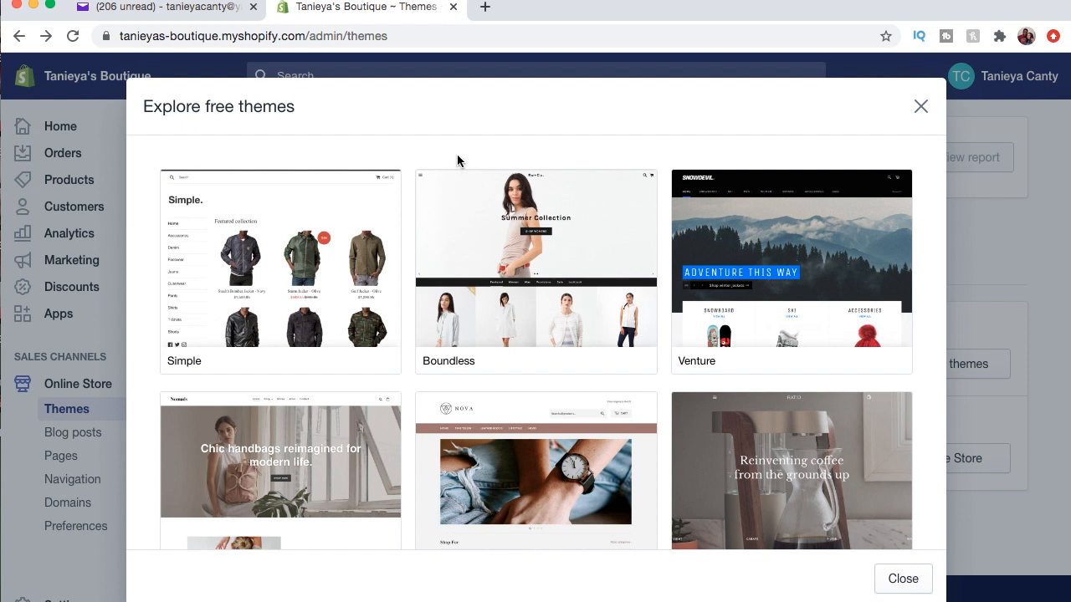
scroll(457, 160, "down", 5)
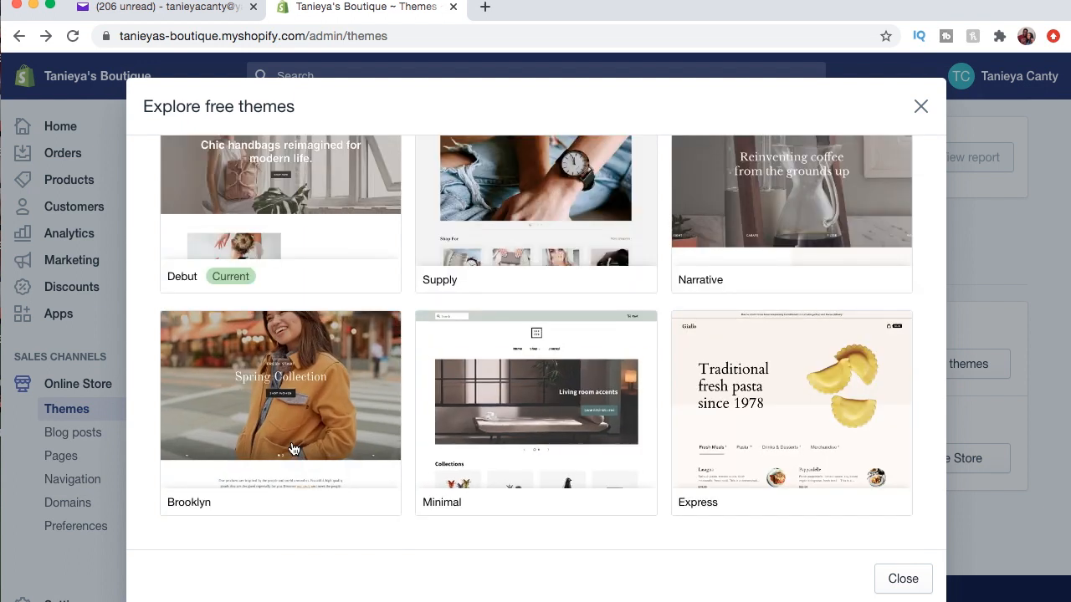
scroll(309, 460, "up", 1)
left_click(314, 467)
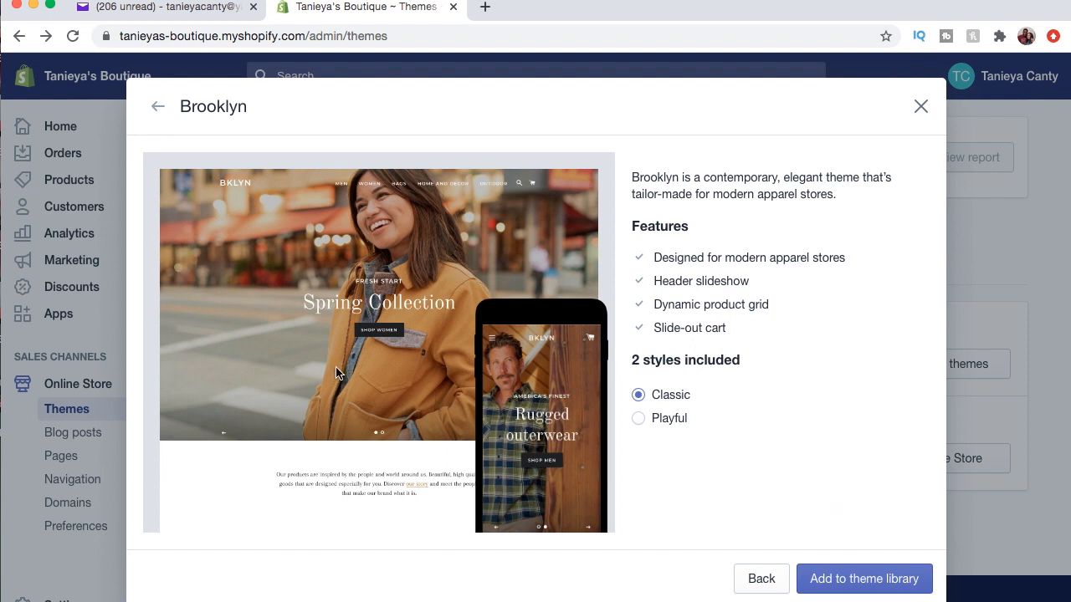
- Preview Brooklyn's Playful style, switch back to Classic, and add the theme to the theme library
left_click(638, 420)
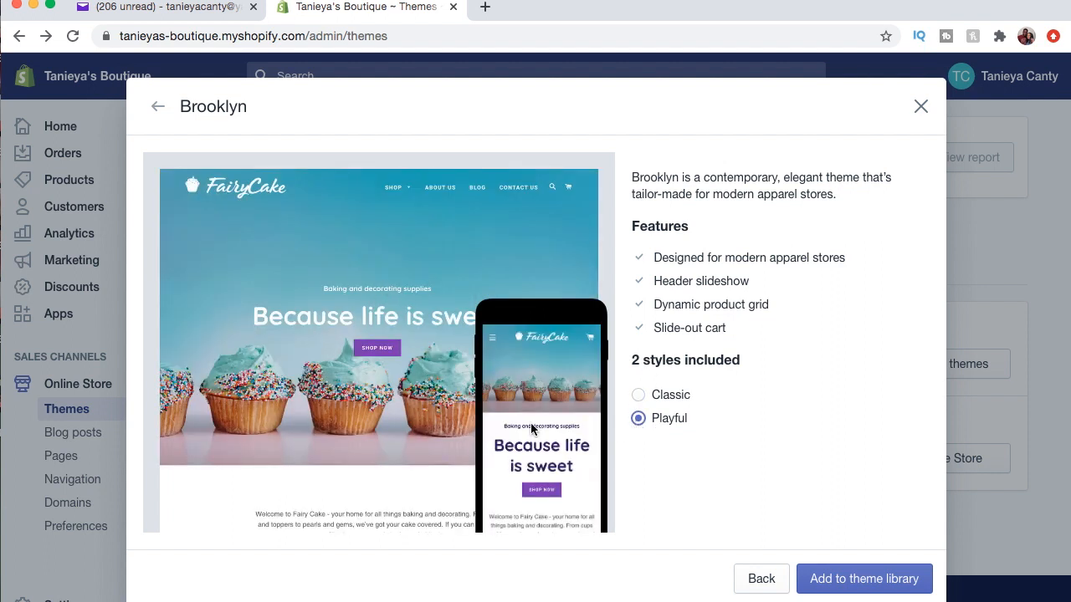
left_click(638, 397)
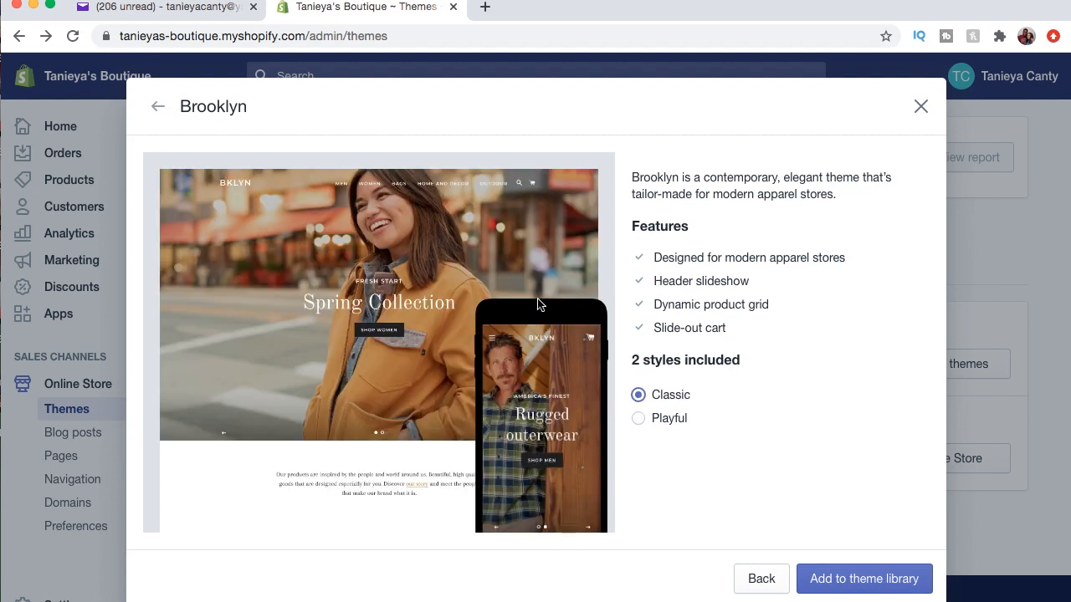
left_click(872, 583)
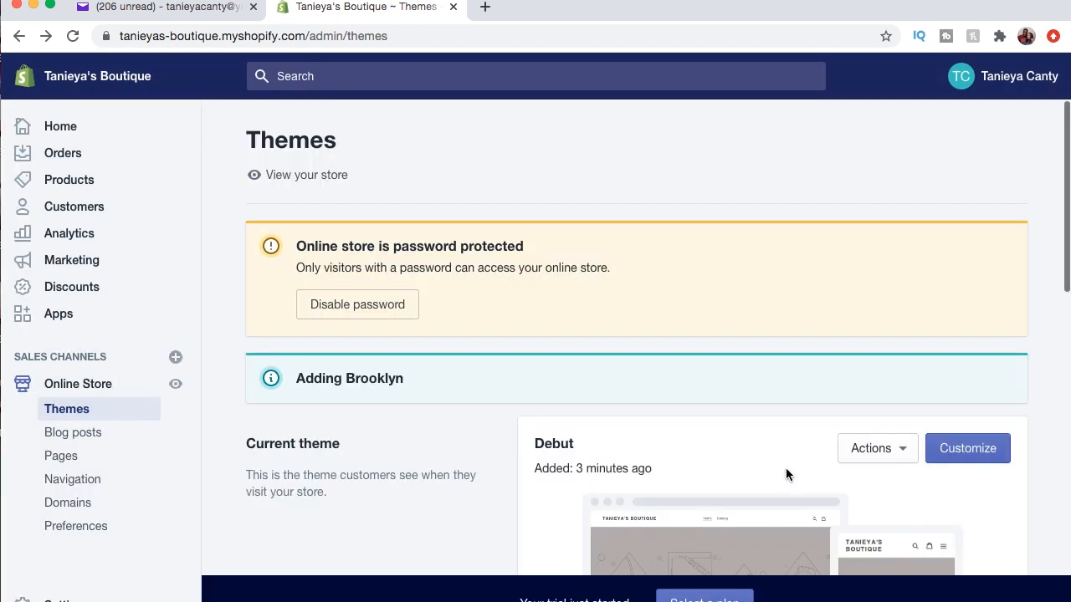
- Open the newly added Brooklyn theme from the theme library for customization
scroll(496, 406, "down", 5)
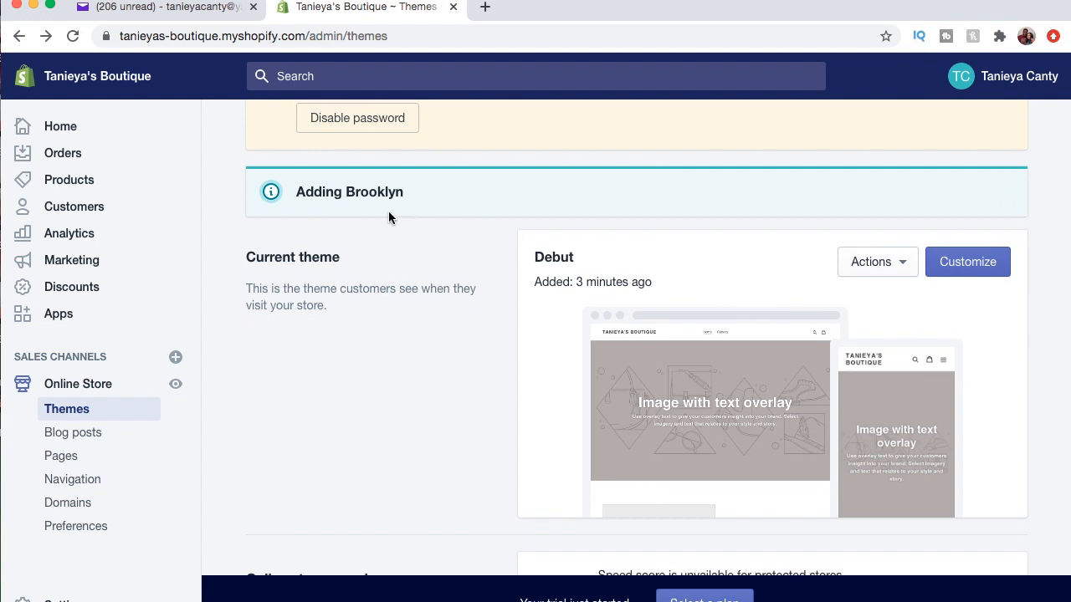
scroll(797, 248, "down", 8)
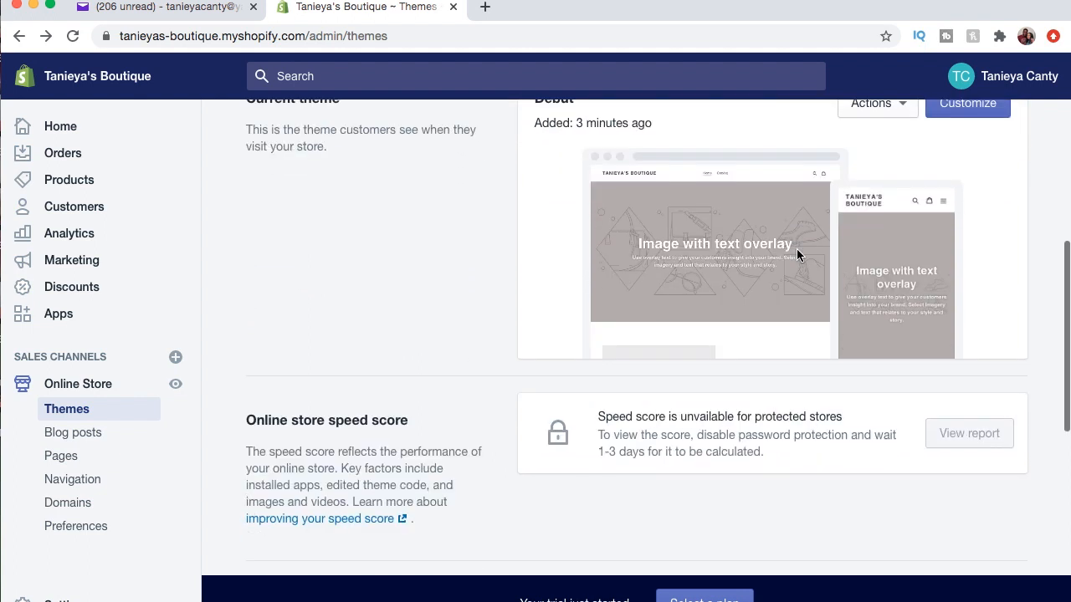
scroll(796, 248, "down", 4)
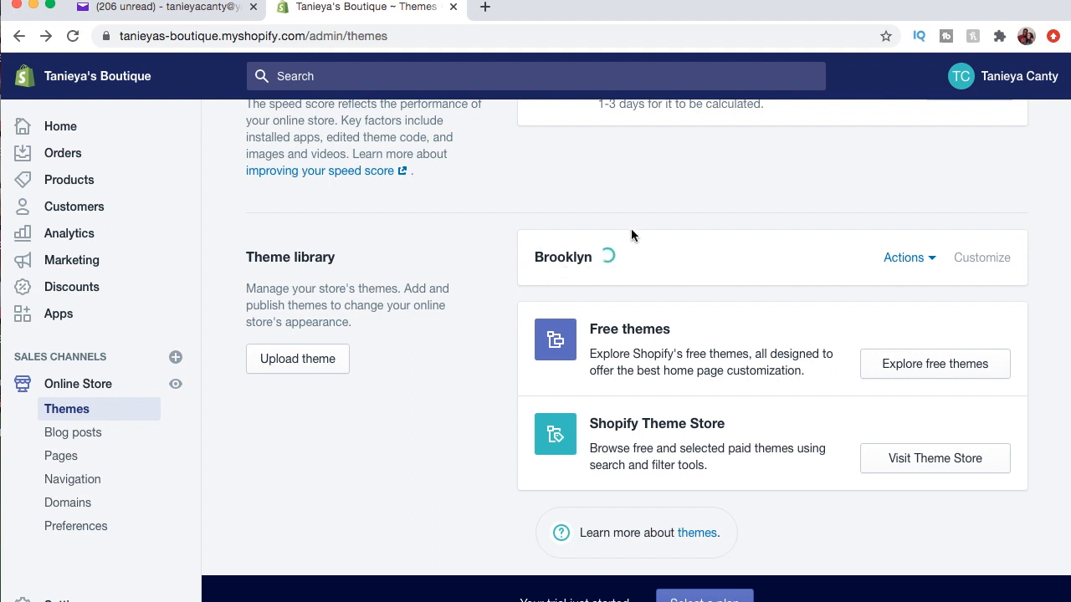
left_click(920, 261)
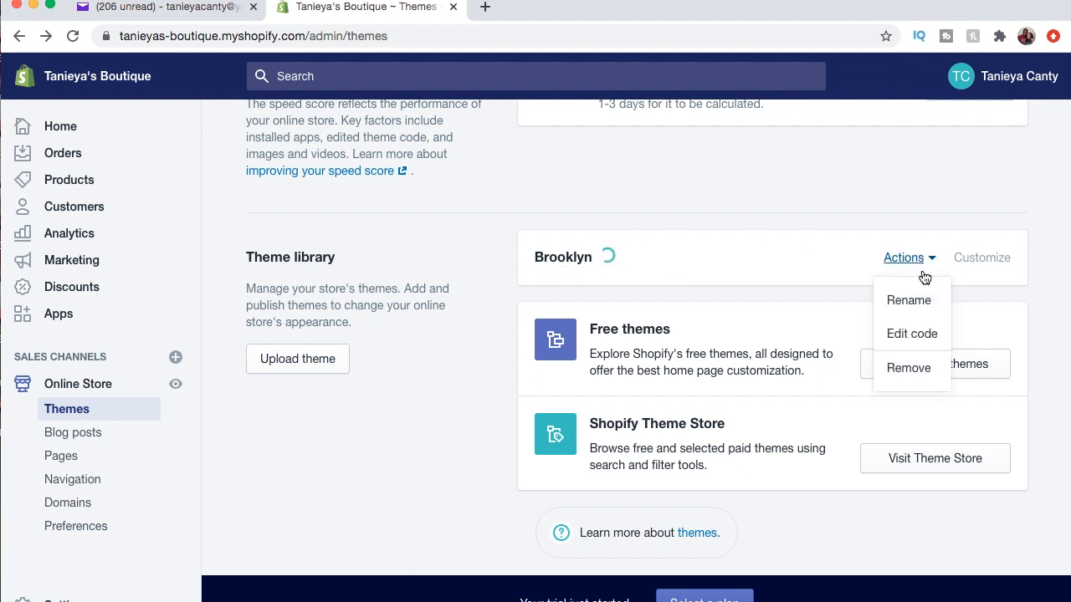
left_click(825, 220)
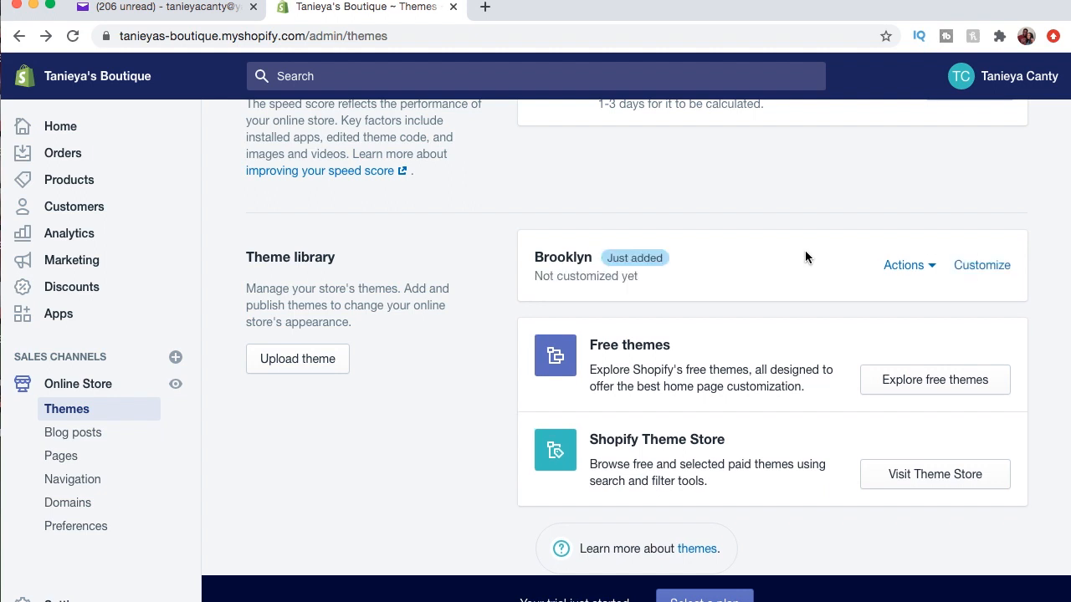
left_click(988, 277)
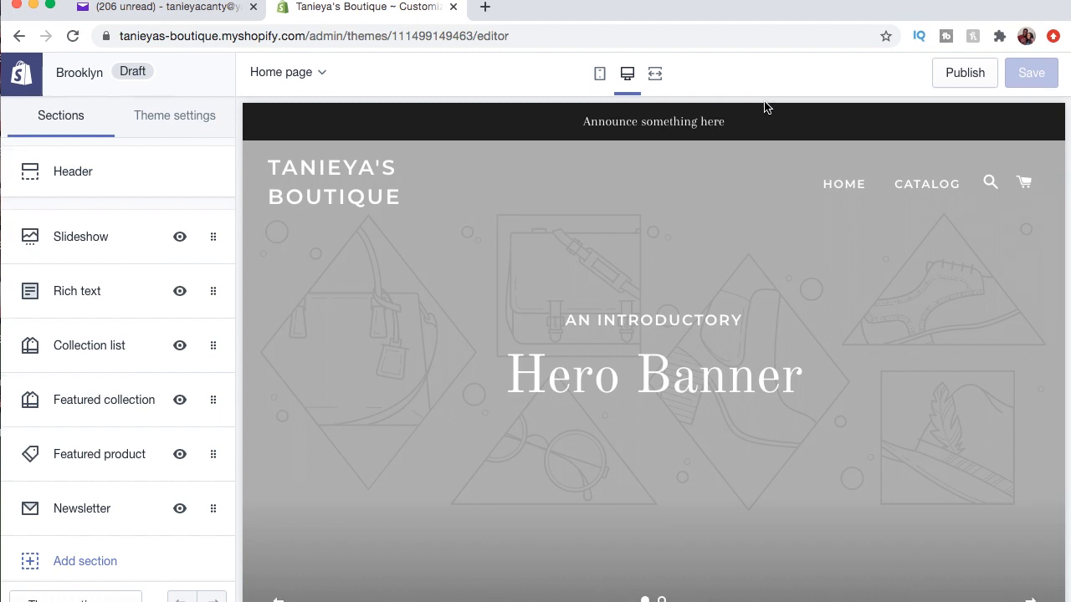
- Examine the Brooklyn home page layout in the desktop preview and in the mobile preview
scroll(752, 277, "down", 3)
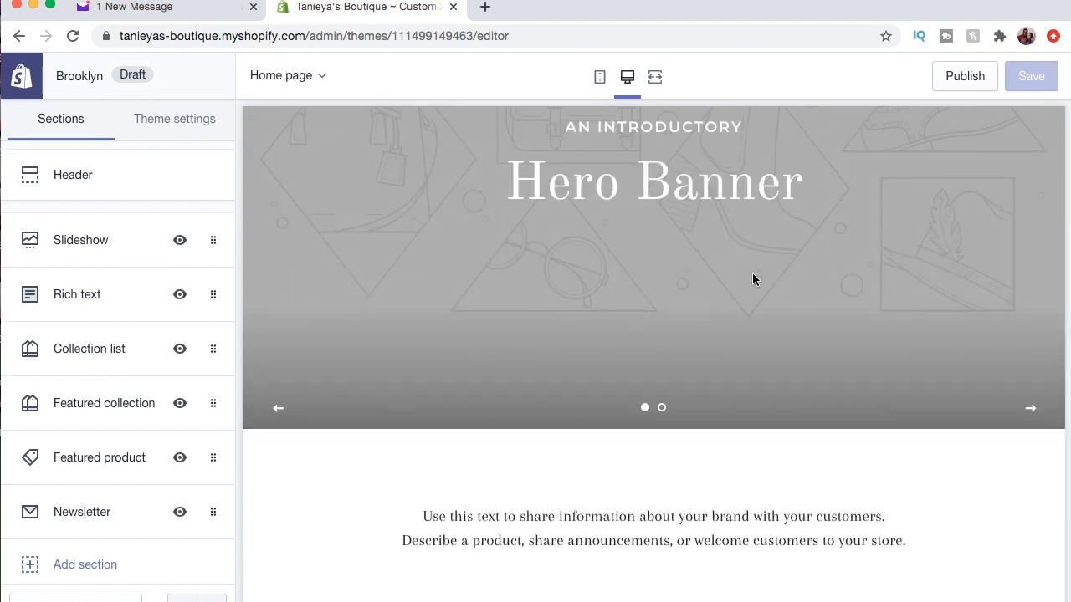
scroll(752, 277, "down", 7)
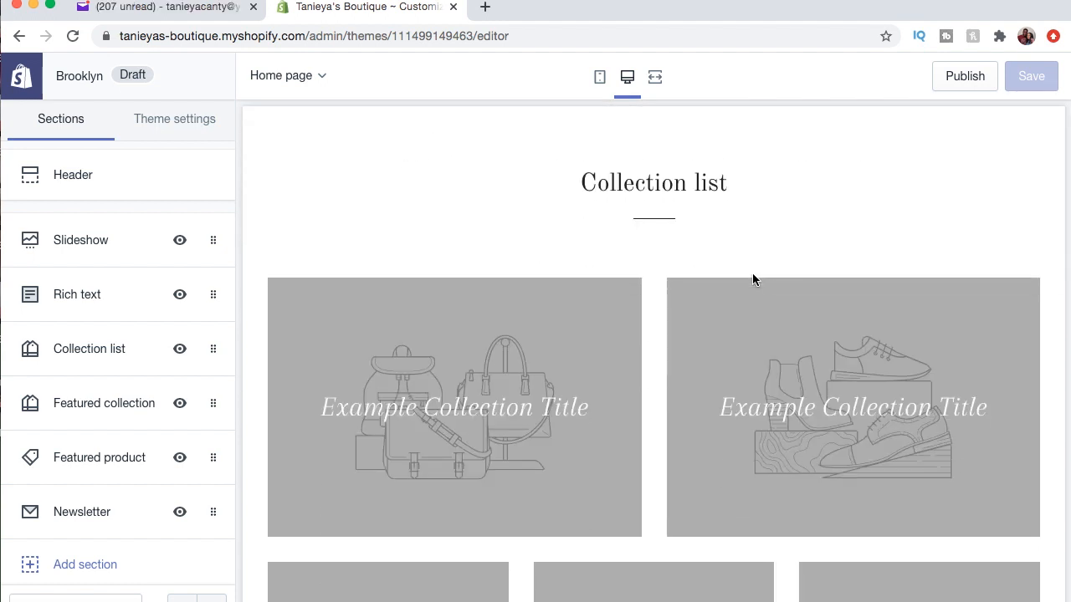
scroll(752, 273, "up", 10)
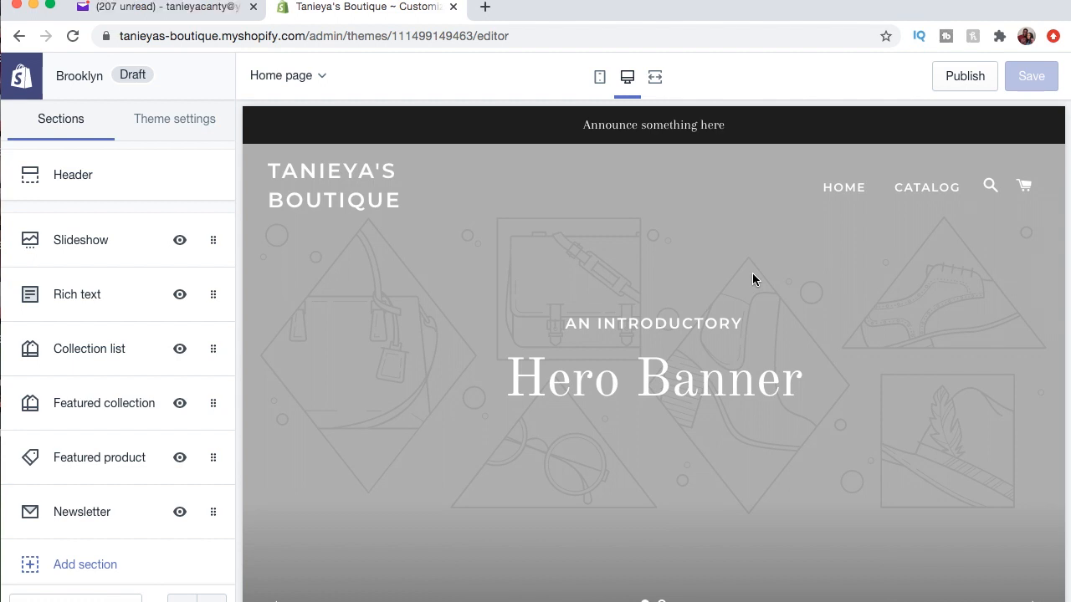
scroll(752, 273, "down", 1)
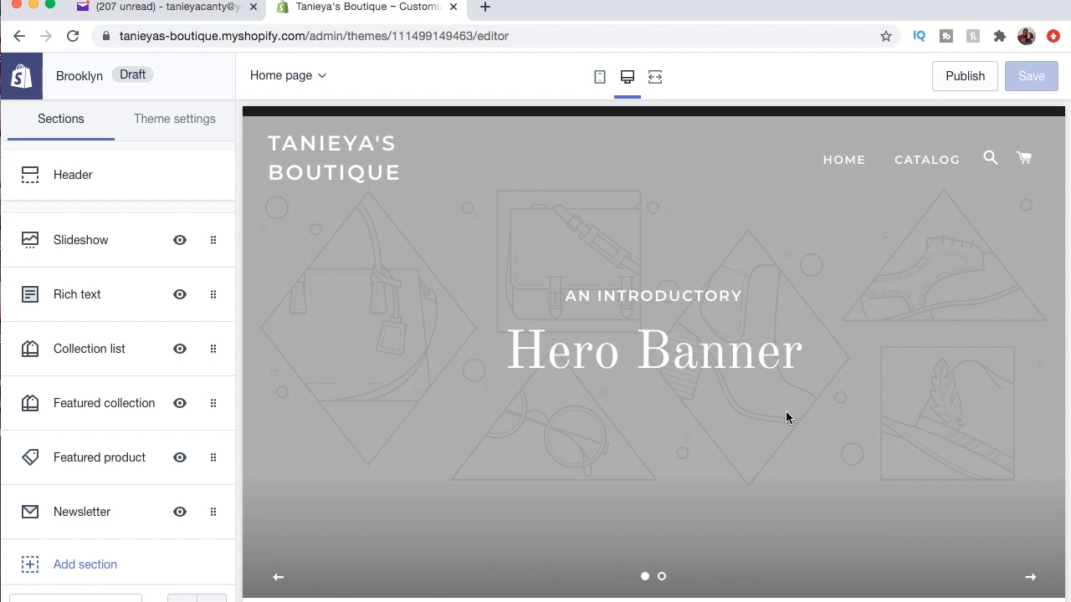
left_click(600, 82)
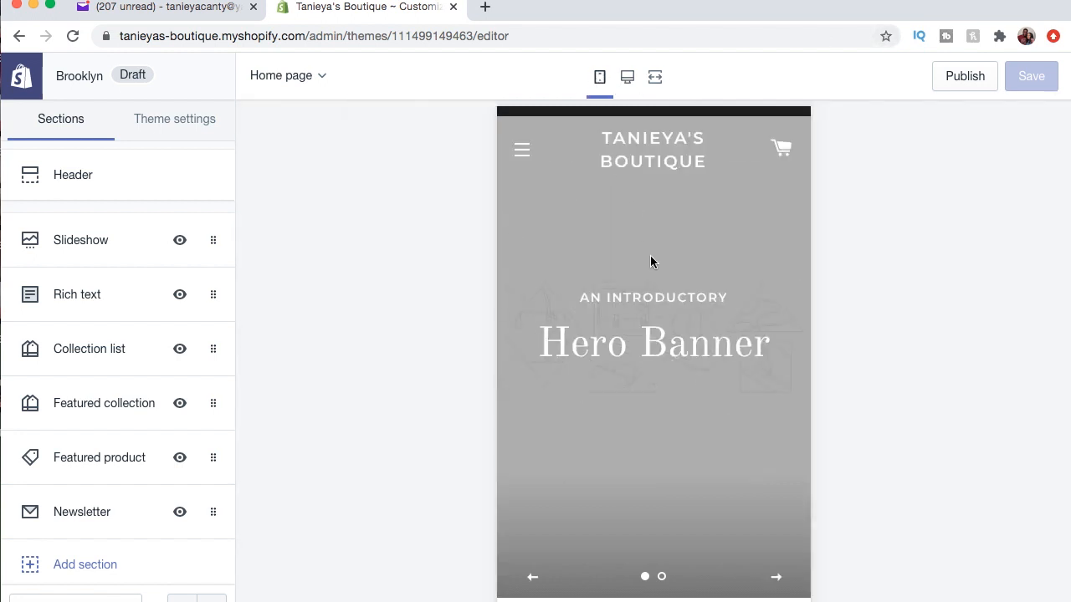
scroll(650, 256, "down", 15)
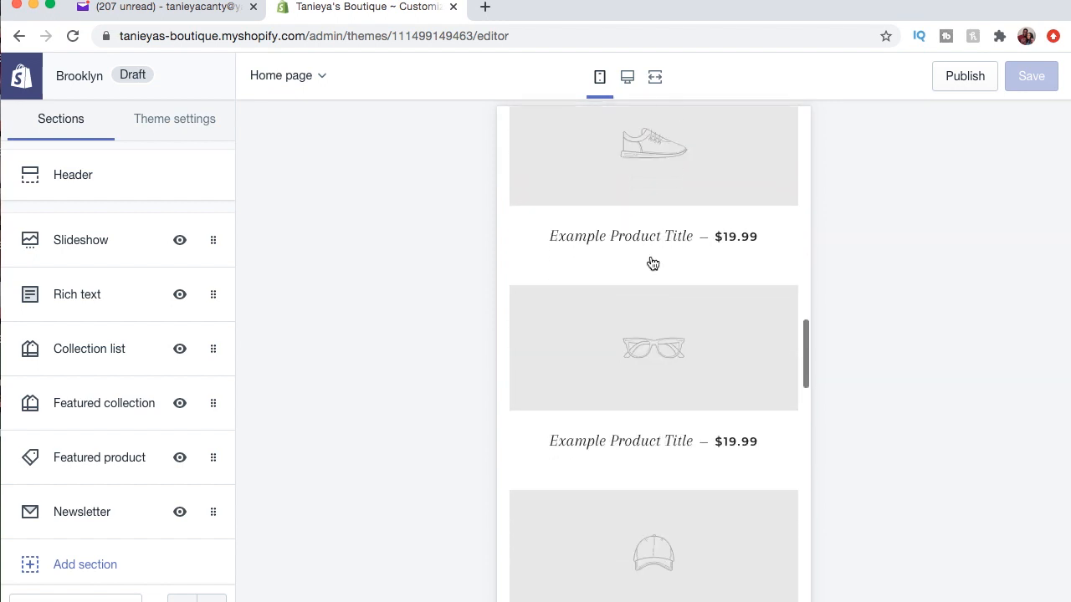
scroll(652, 263, "down", 12)
scroll(652, 262, "up", 20)
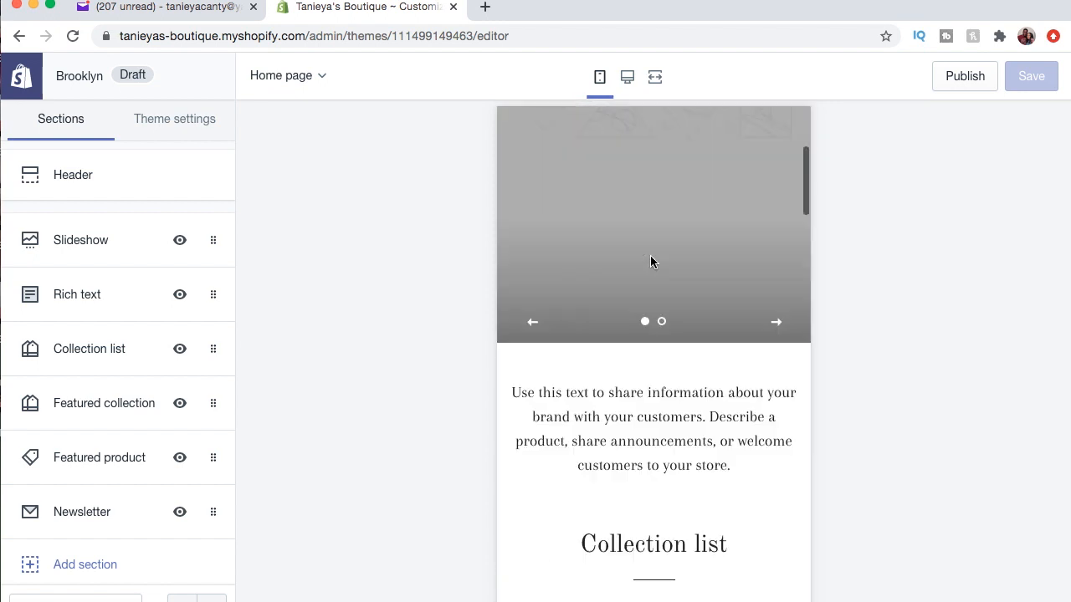
- Switch the home page preview back to desktop view and look over the Header section's settings
scroll(651, 262, "up", 5)
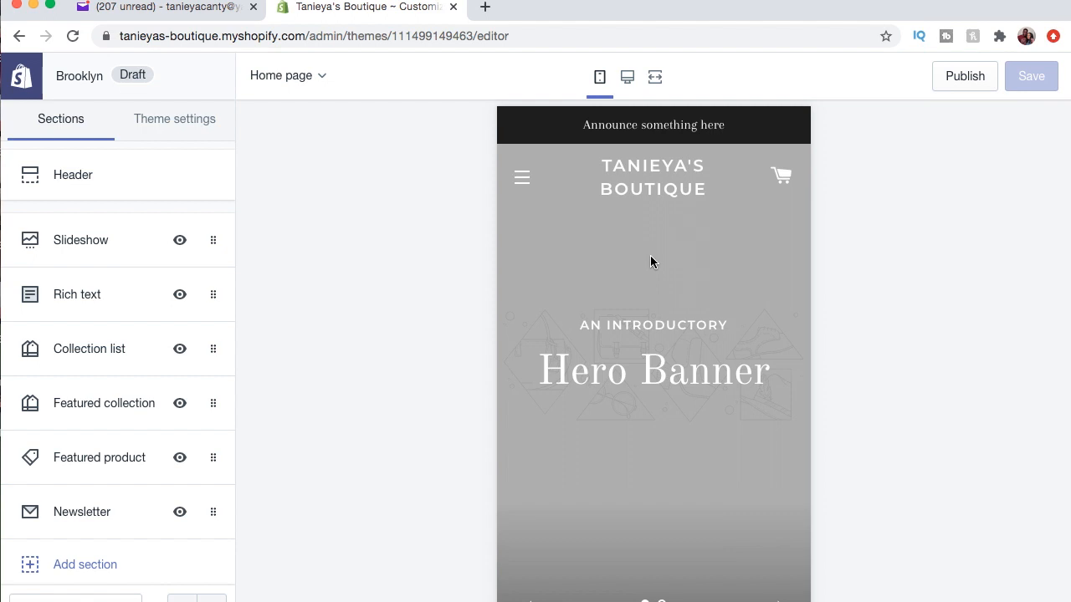
left_click(626, 78)
scroll(691, 251, "down", 1)
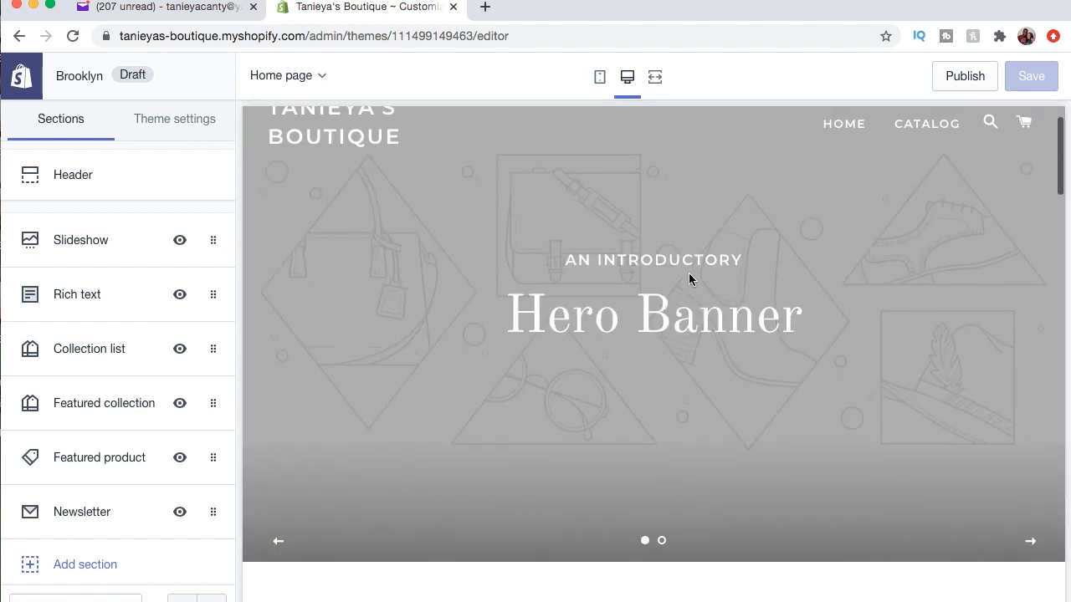
left_click(82, 180)
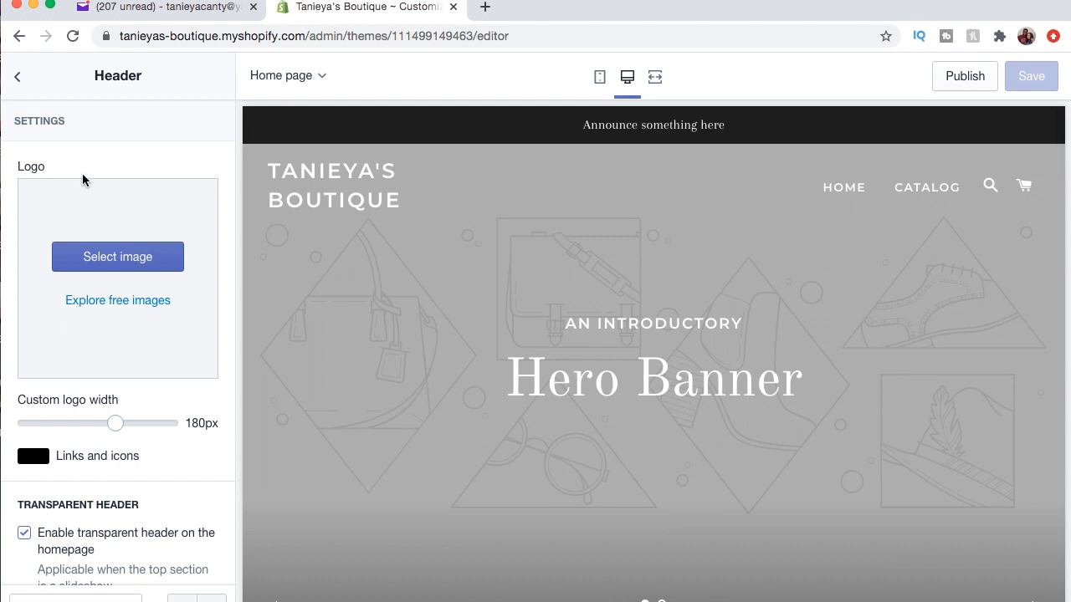
left_click(17, 76)
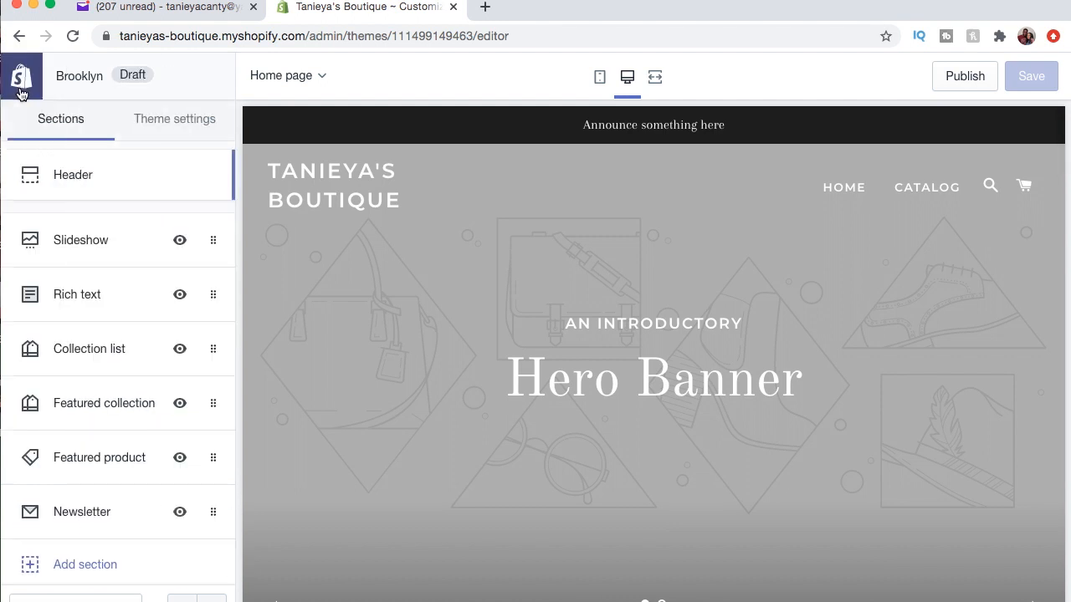
- Look over the Slideshow section's settings alongside the hero banner in the preview
left_click(104, 246)
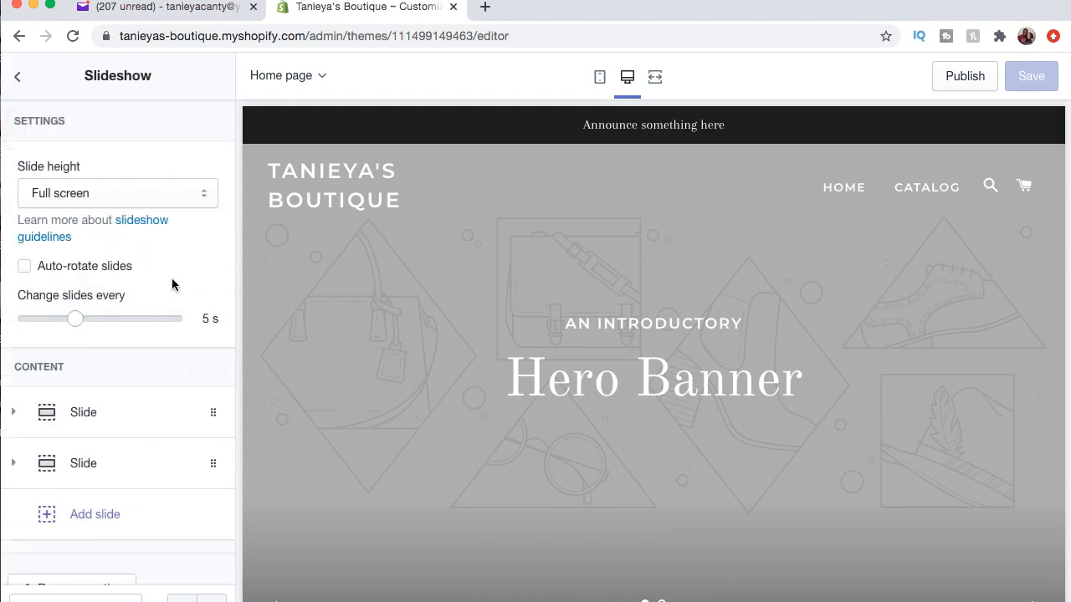
scroll(478, 388, "down", 1)
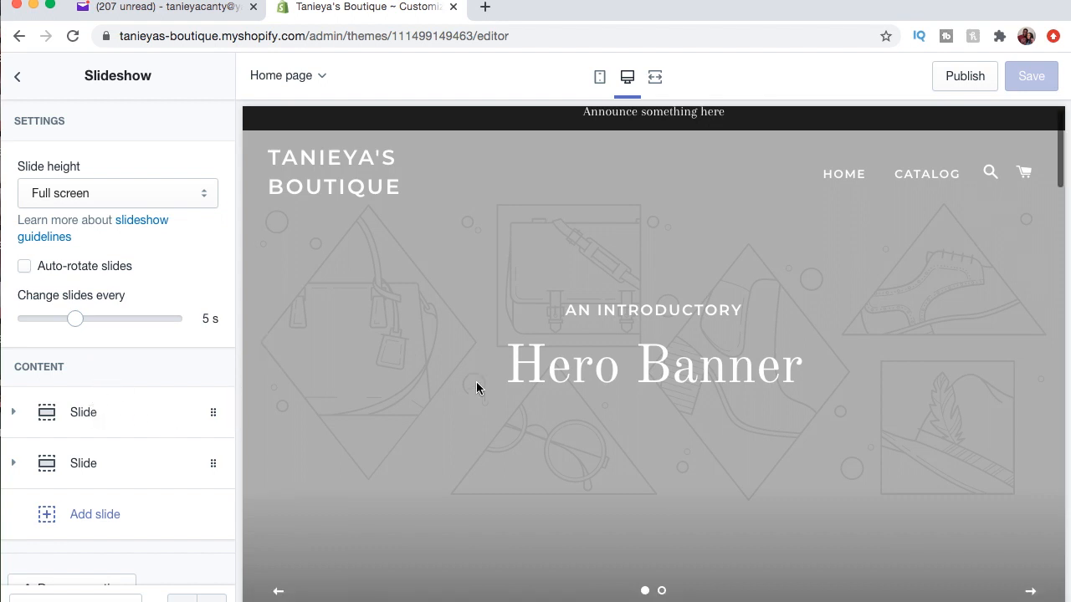
scroll(476, 381, "up", 1)
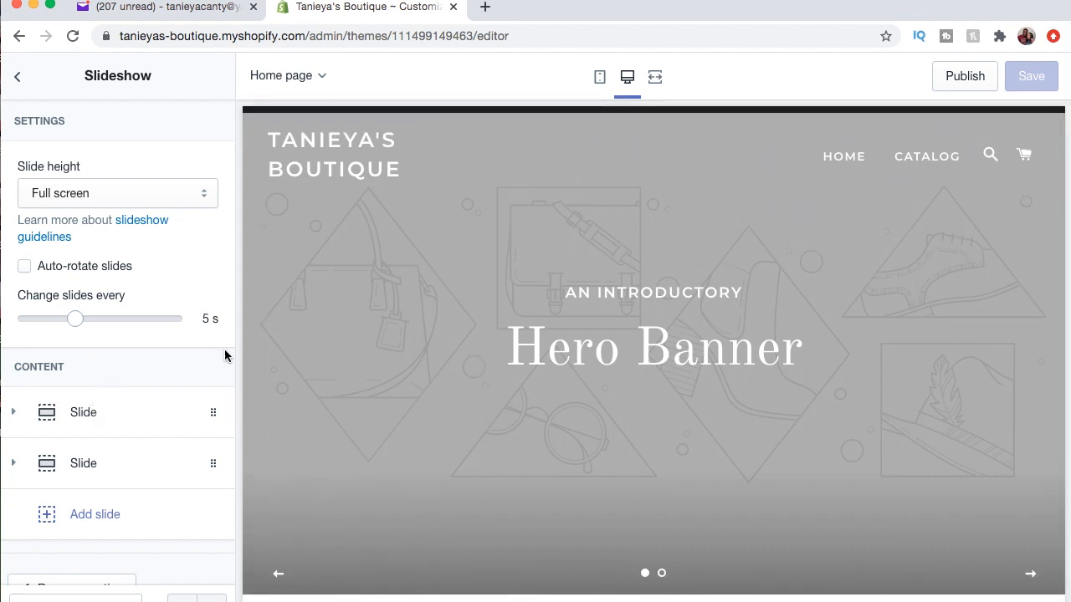
left_click(19, 76)
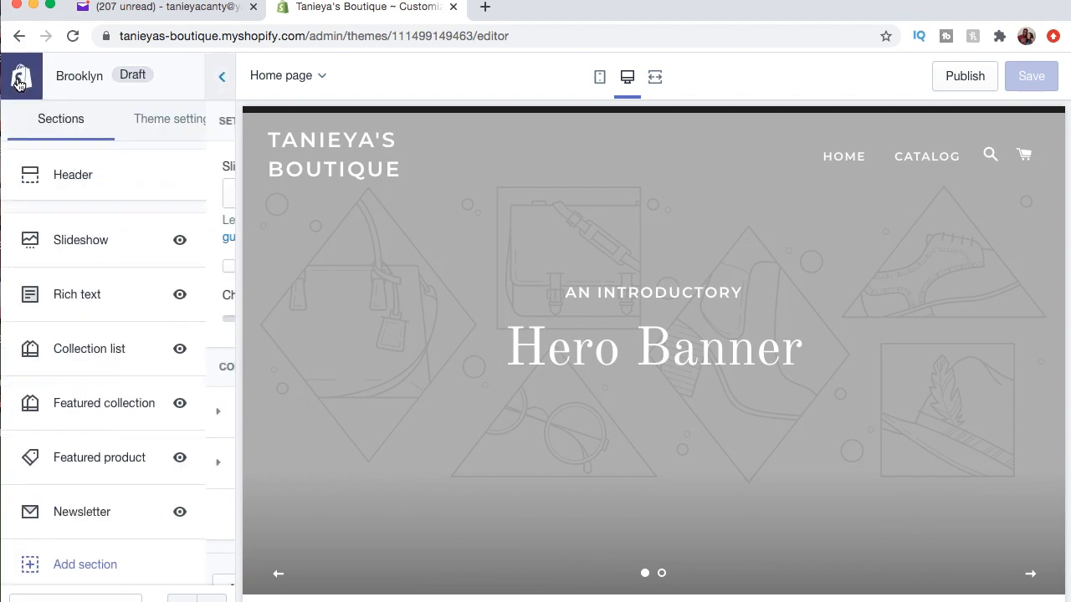
- Try the slideshow's slide height as Adapt to first image, and set it back to Full screen
left_click(102, 239)
left_click(203, 199)
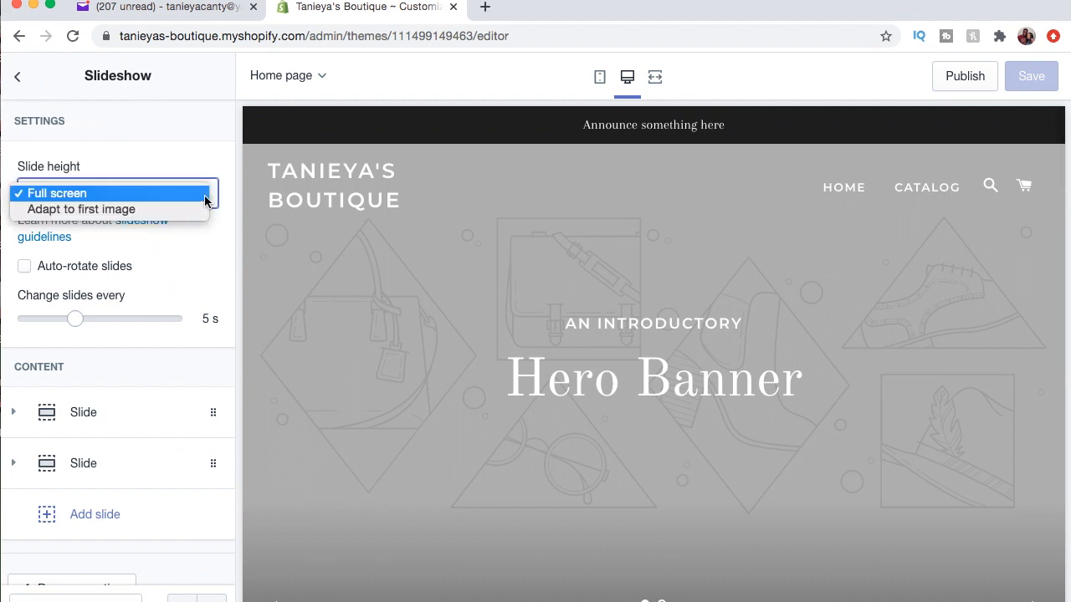
left_click(182, 210)
left_click(215, 201)
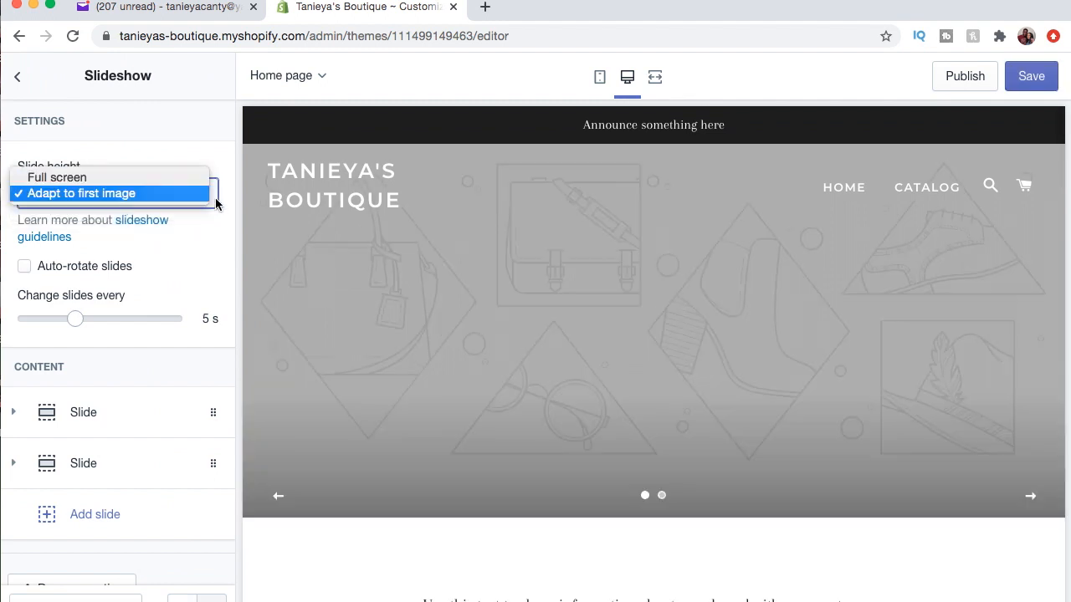
left_click(188, 178)
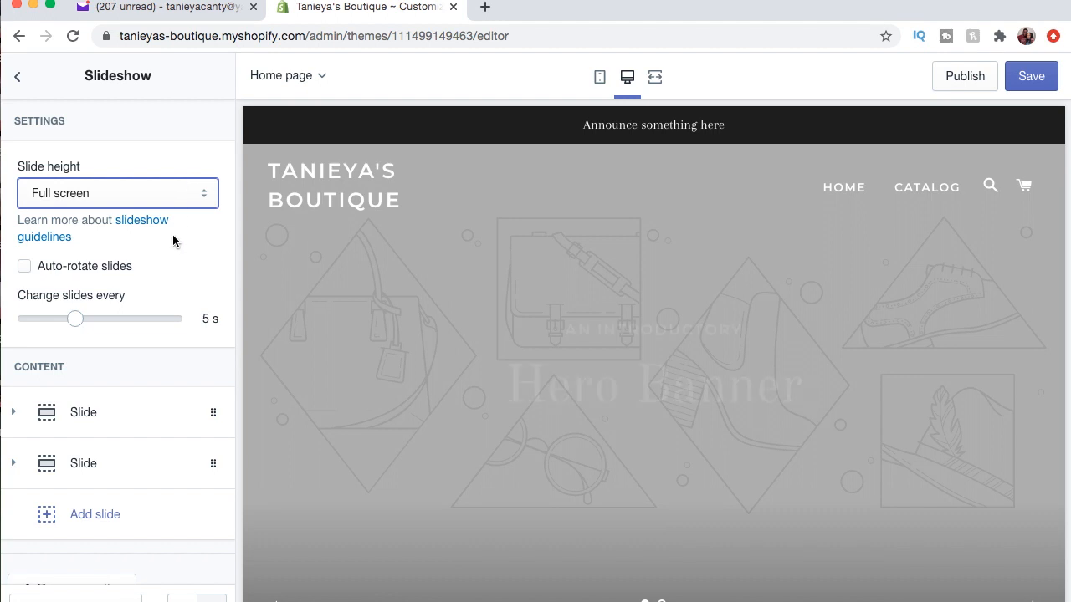
- Upload IMG_0214.JPG from the Desktop and use it as the first slide's image
scroll(172, 234, "down", 1)
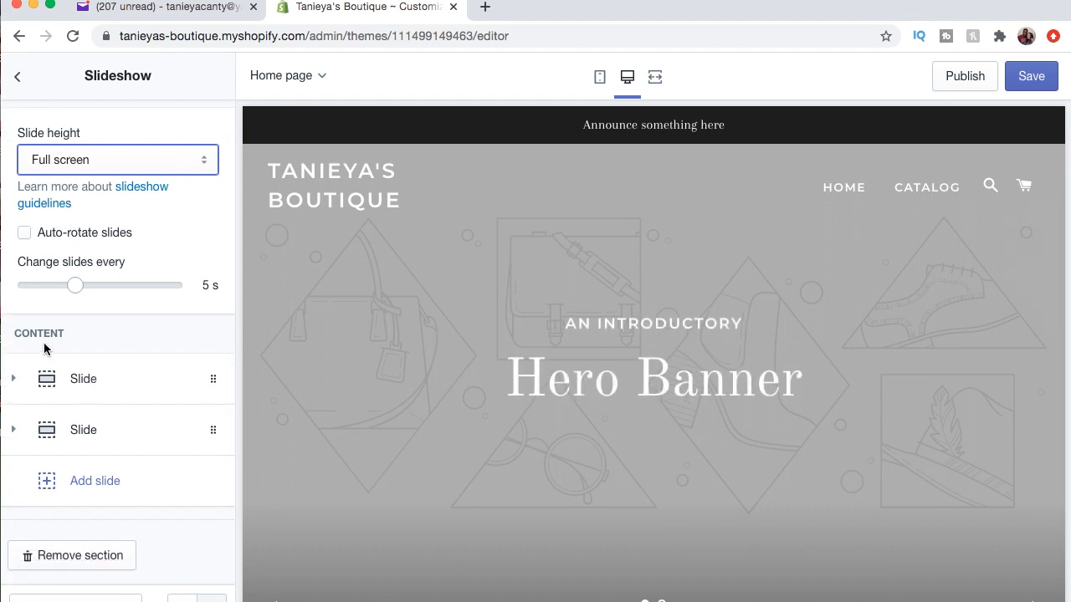
left_click(88, 380)
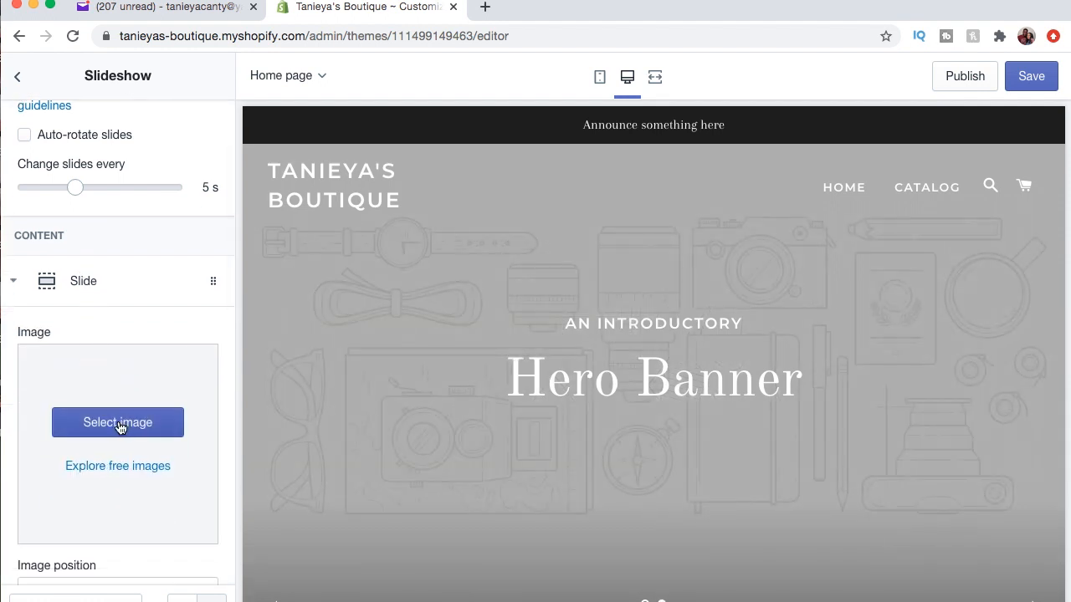
left_click(118, 422)
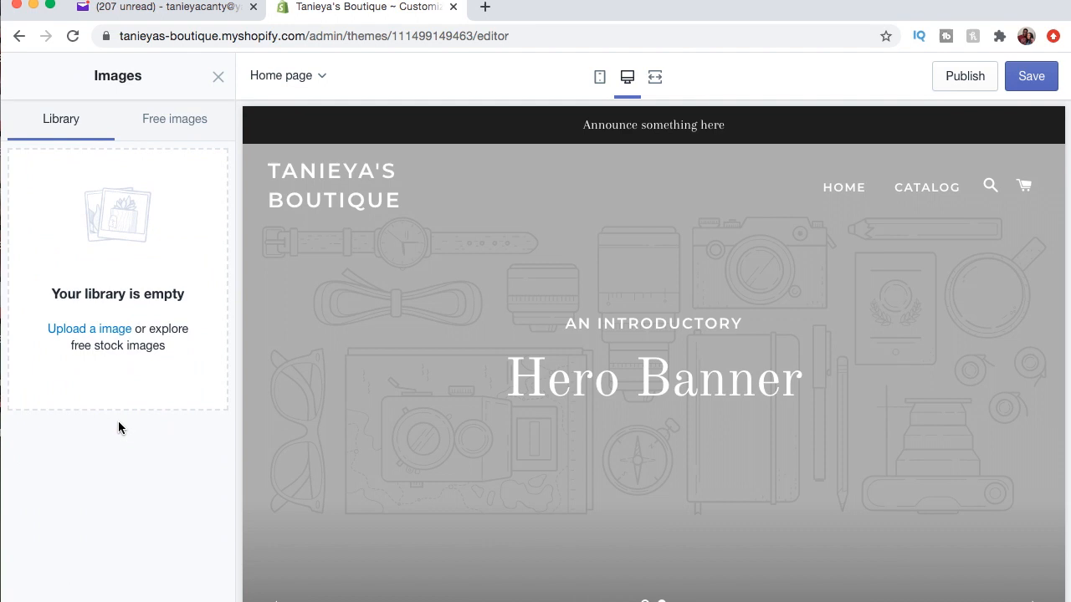
left_click(105, 335)
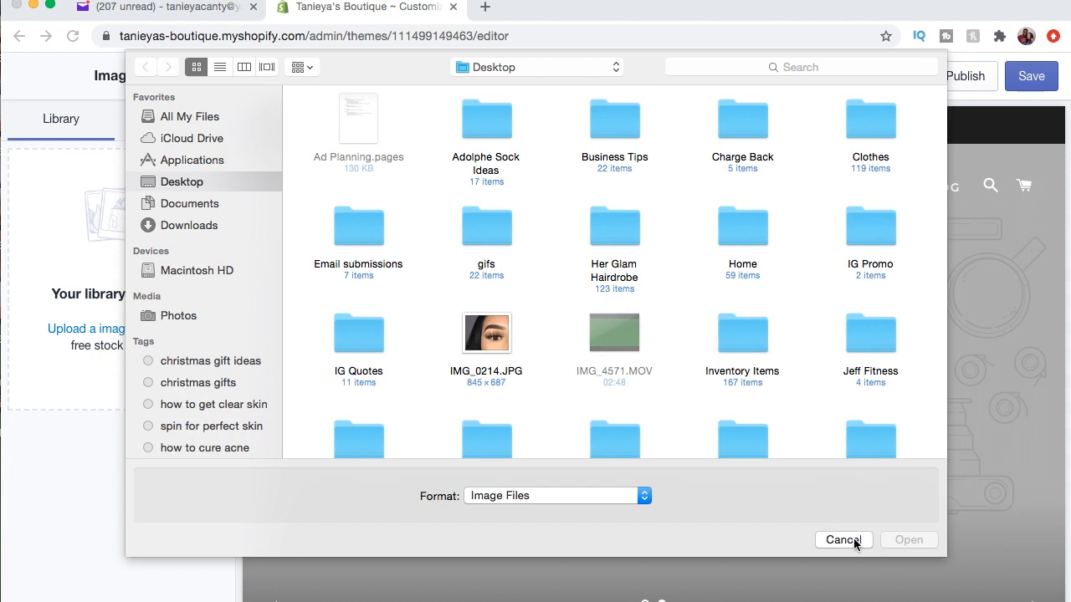
left_click(494, 339)
left_click(908, 539)
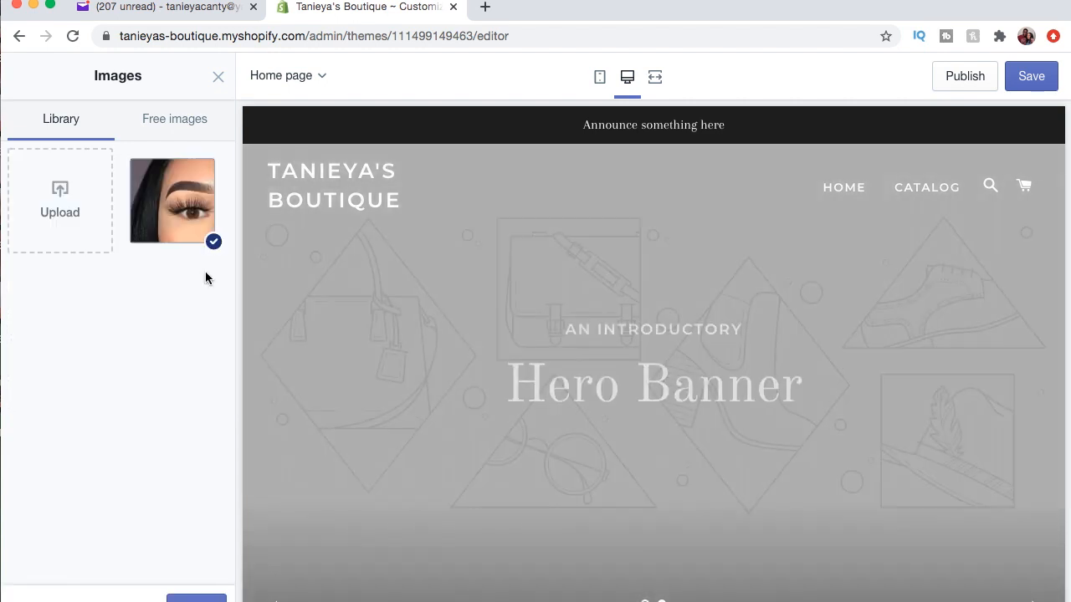
left_click(202, 596)
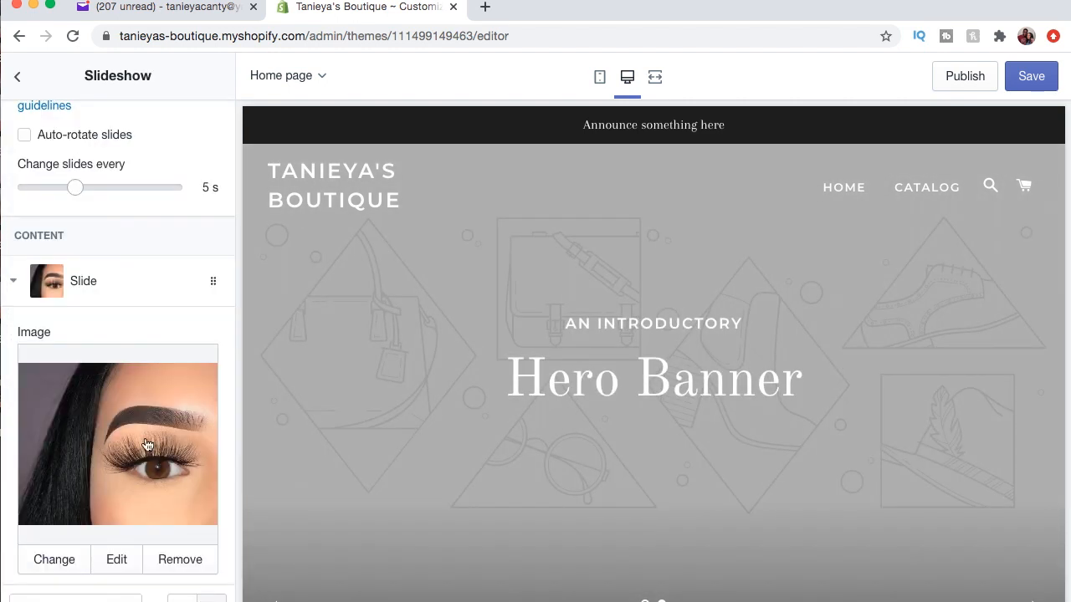
- Review the first slide's image, overlay, text and button options, and collapse the slide's settings
scroll(137, 340, "down", 2)
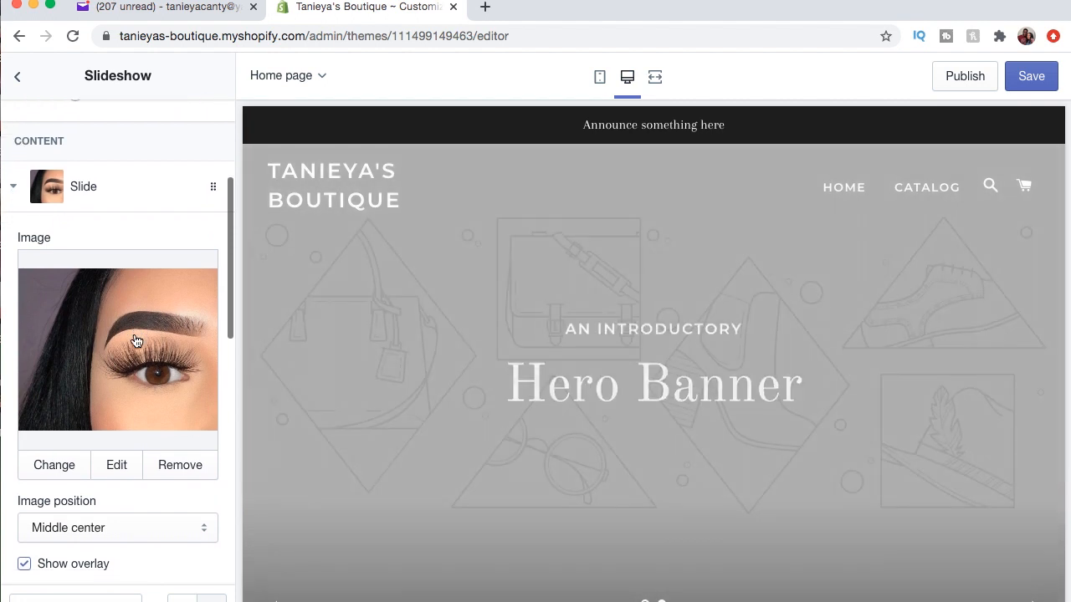
scroll(136, 337, "down", 10)
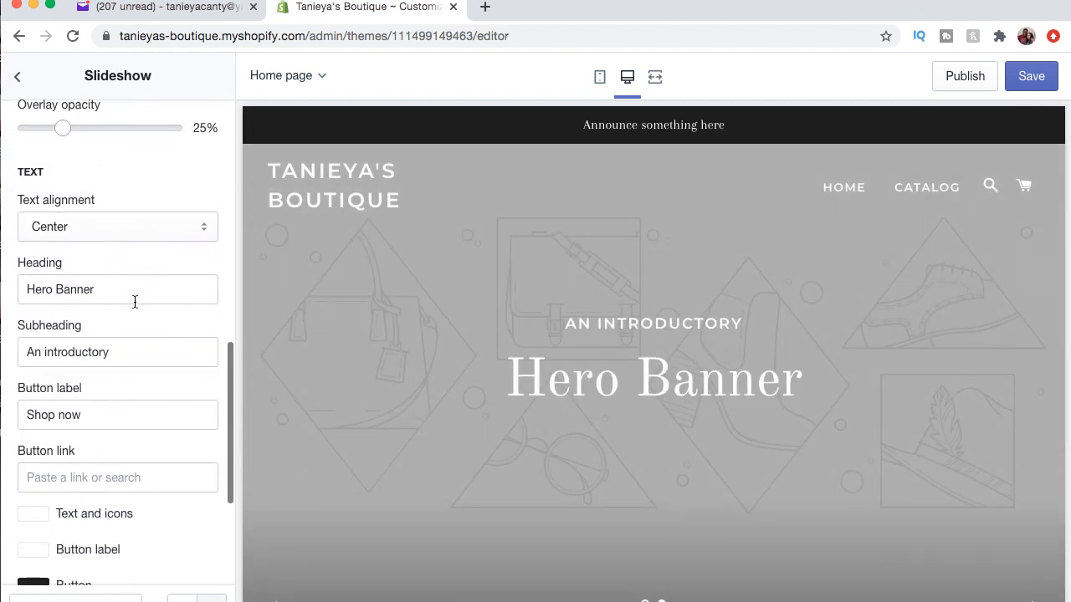
scroll(136, 304, "down", 5)
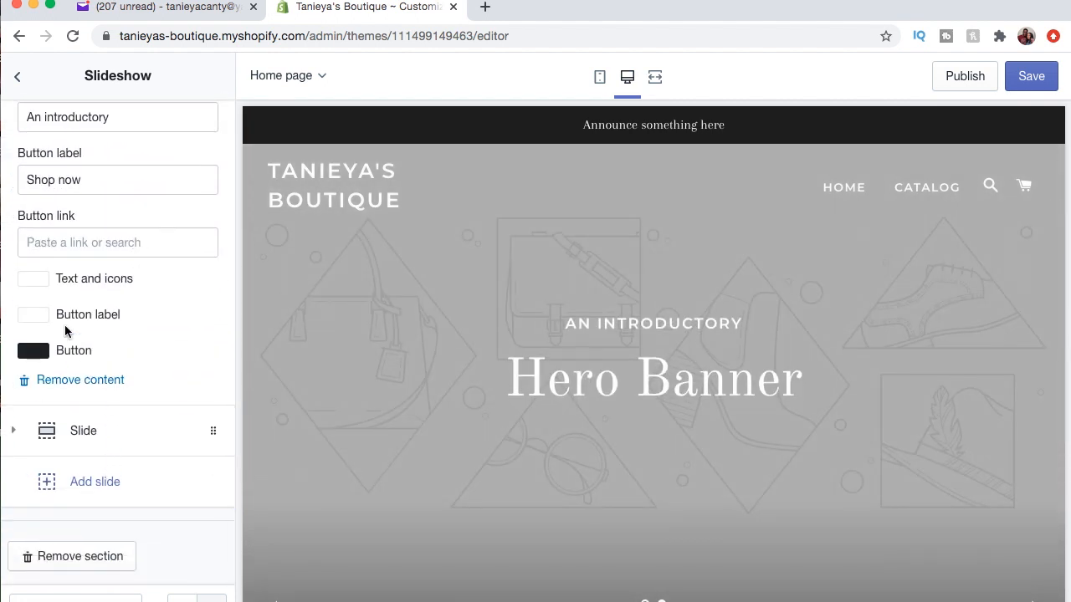
scroll(132, 328, "up", 15)
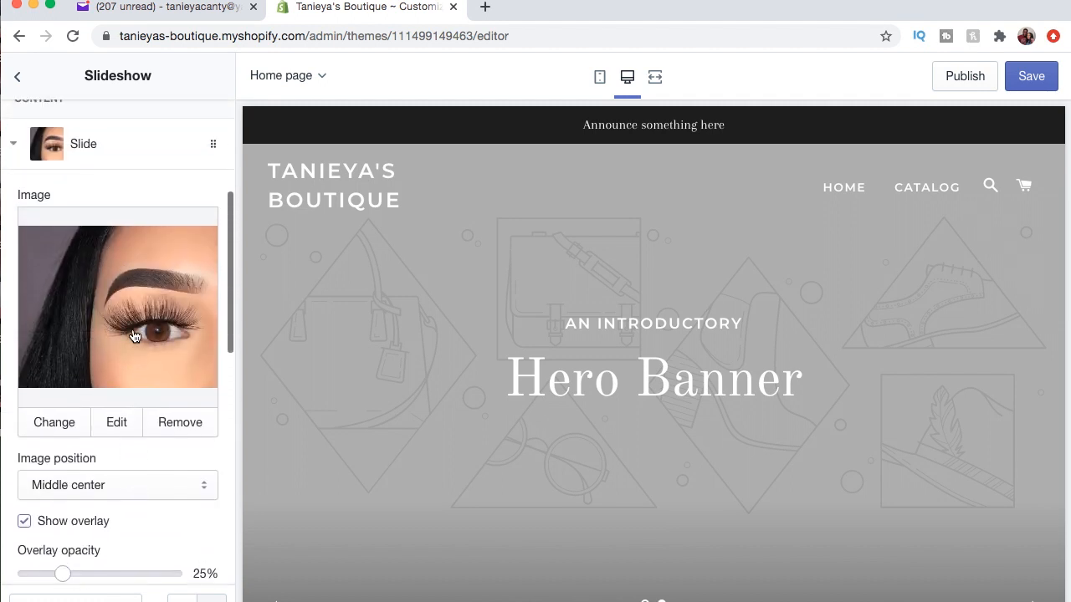
scroll(134, 336, "up", 6)
left_click(14, 404)
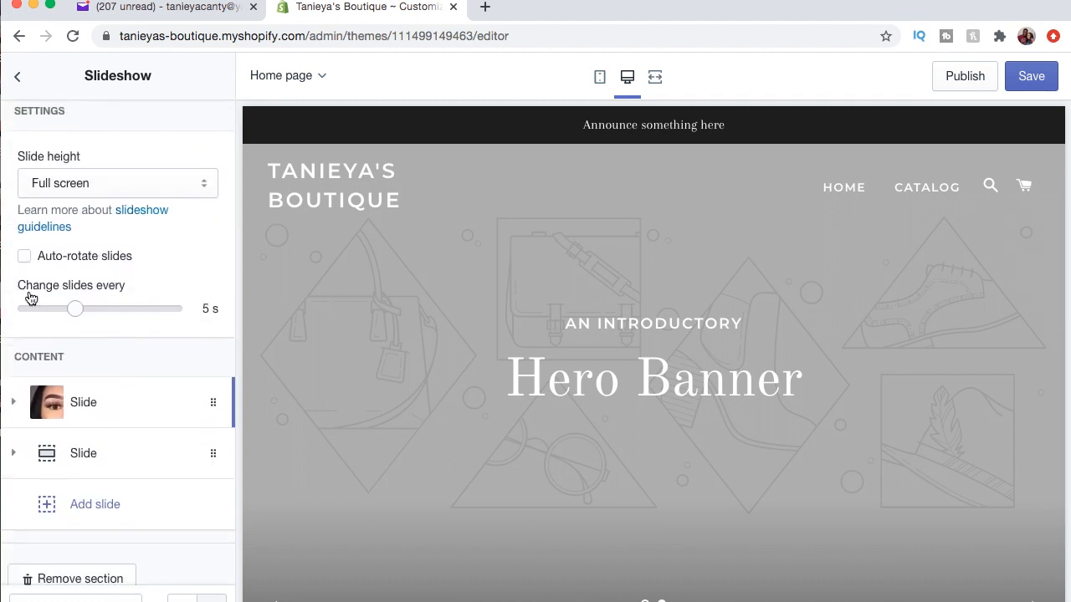
- Return to the section list and view the first slide with its uploaded image in the home page preview
scroll(25, 243, "up", 1)
left_click(18, 79)
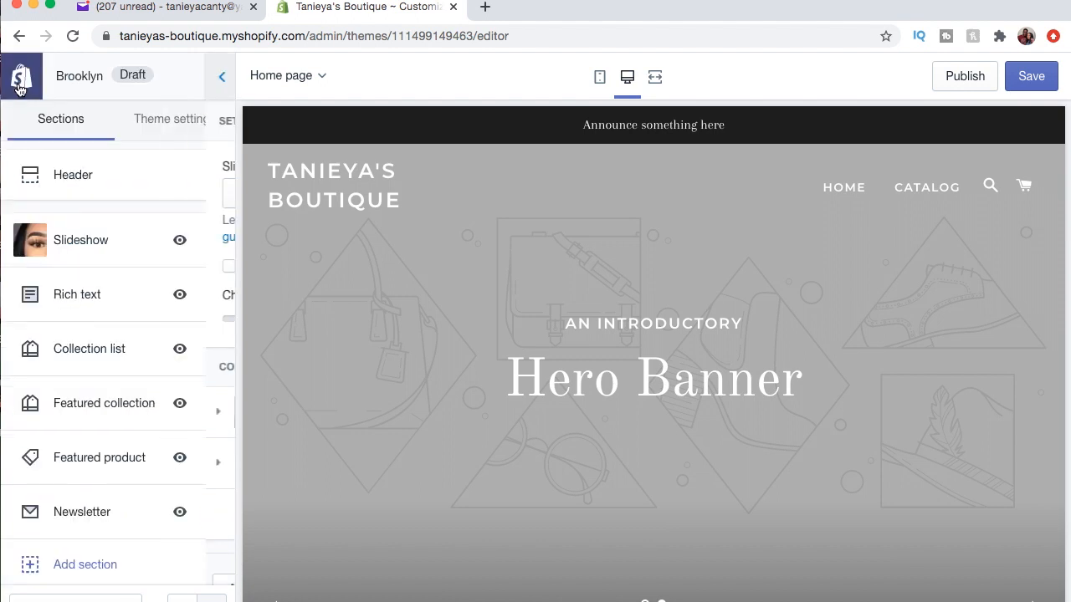
scroll(422, 304, "down", 6)
scroll(422, 304, "up", 4)
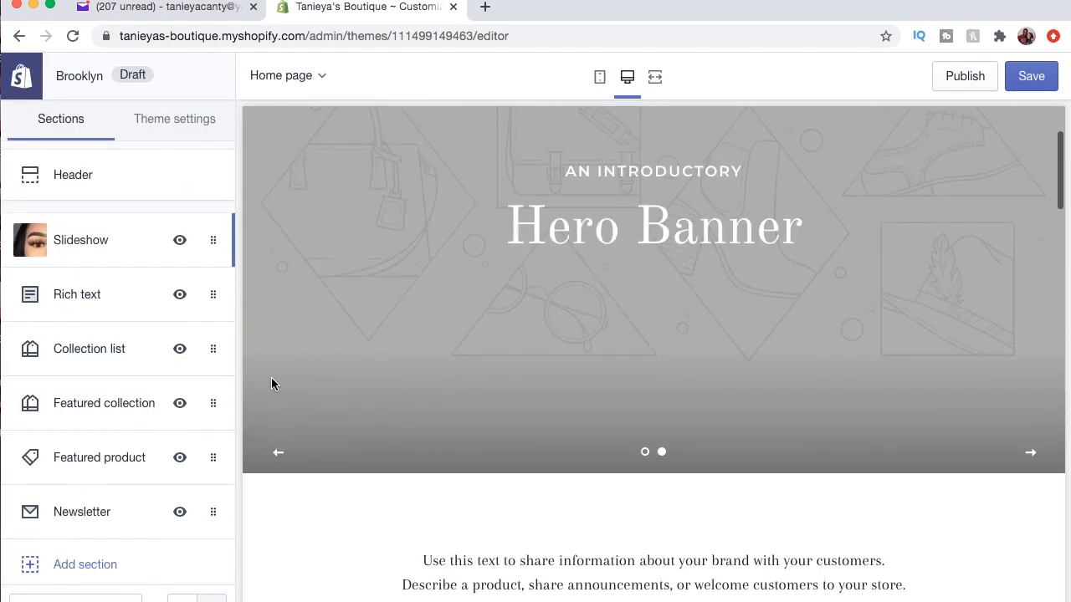
left_click(279, 454)
scroll(342, 377, "up", 3)
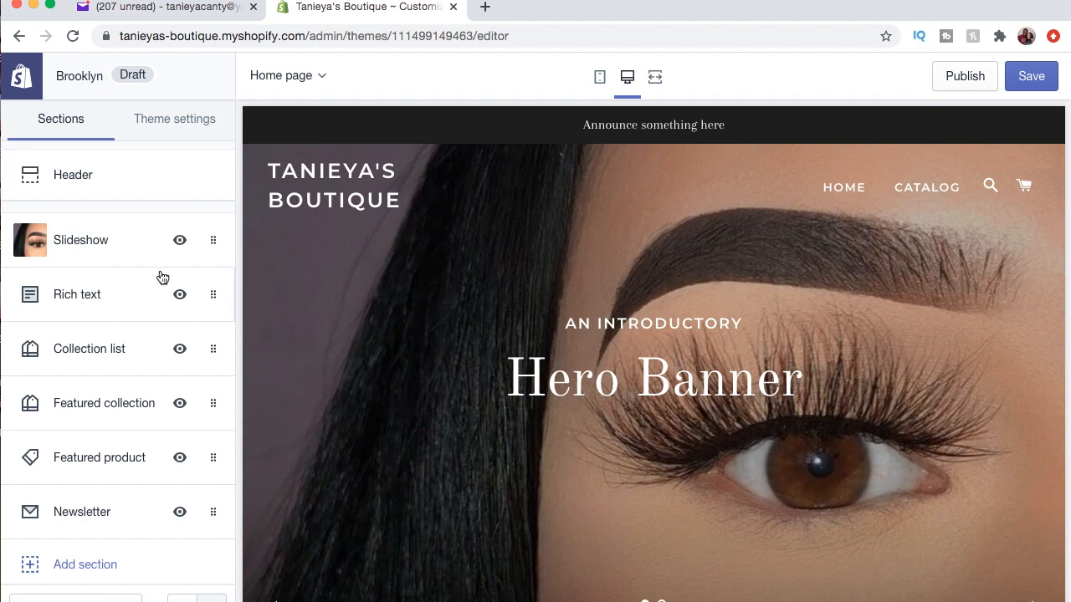
- Remove the image from the first slide of the slideshow and save the theme
left_click(90, 248)
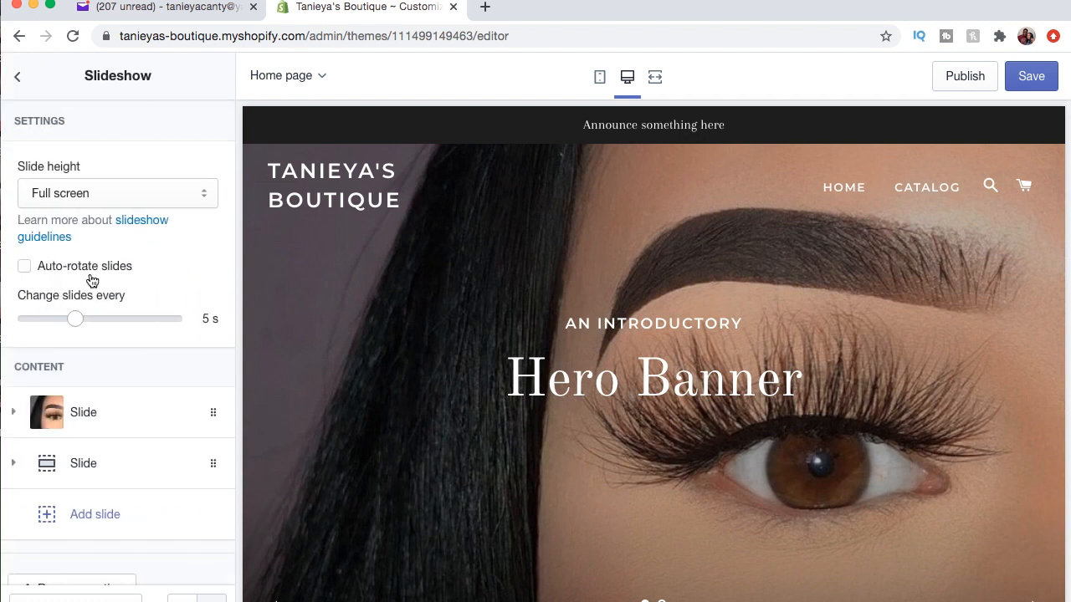
scroll(117, 340, "down", 1)
left_click(100, 362)
scroll(101, 364, "down", 5)
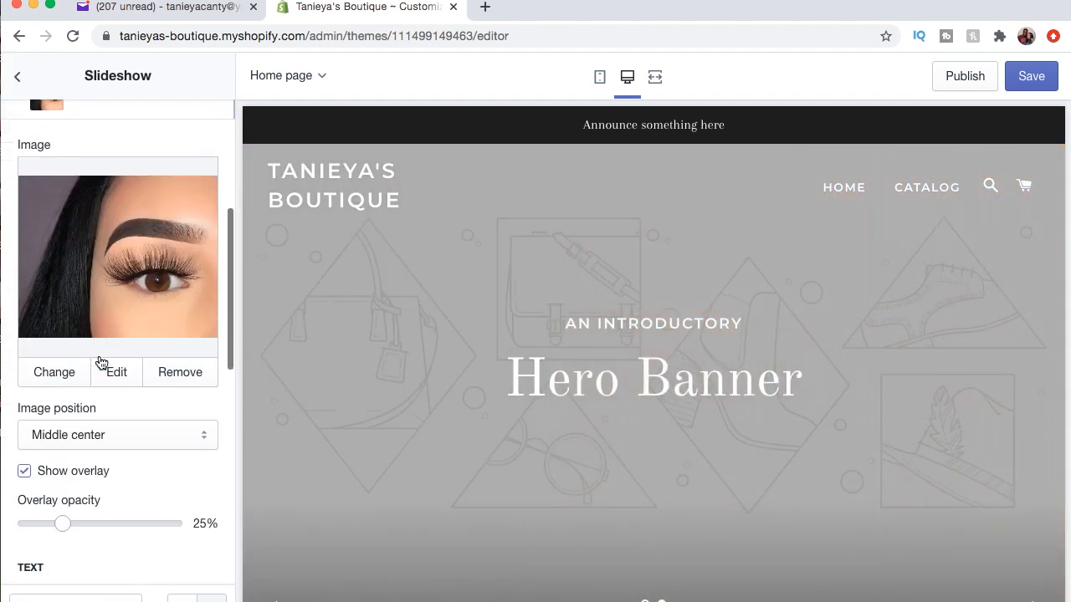
left_click(173, 336)
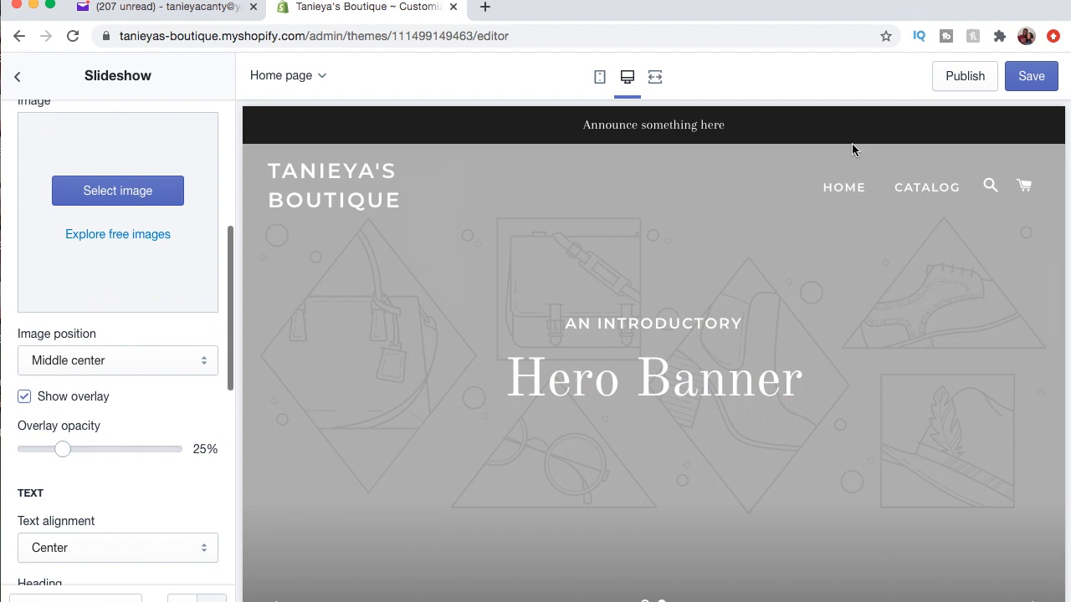
left_click(1030, 76)
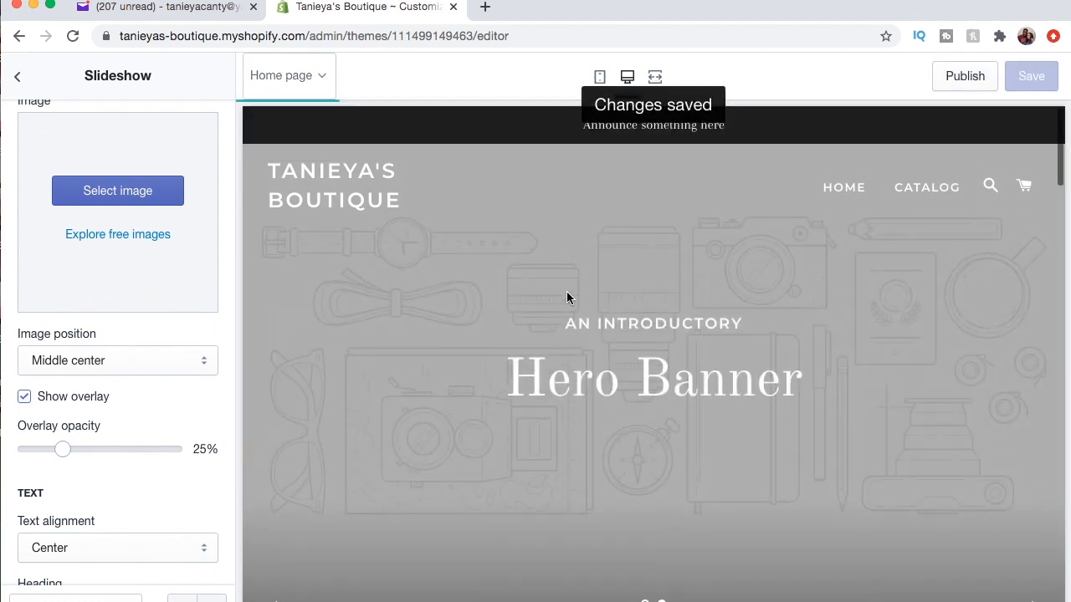
- Move the Slideshow section below Rich text in the section list, and move it back above it
scroll(83, 327, "up", 5)
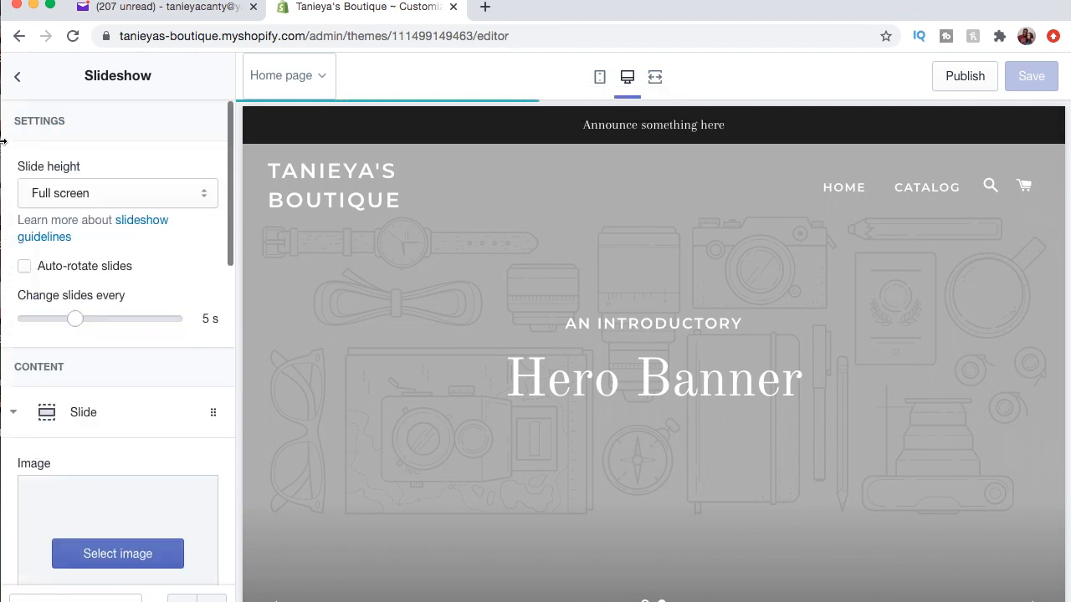
left_click(16, 78)
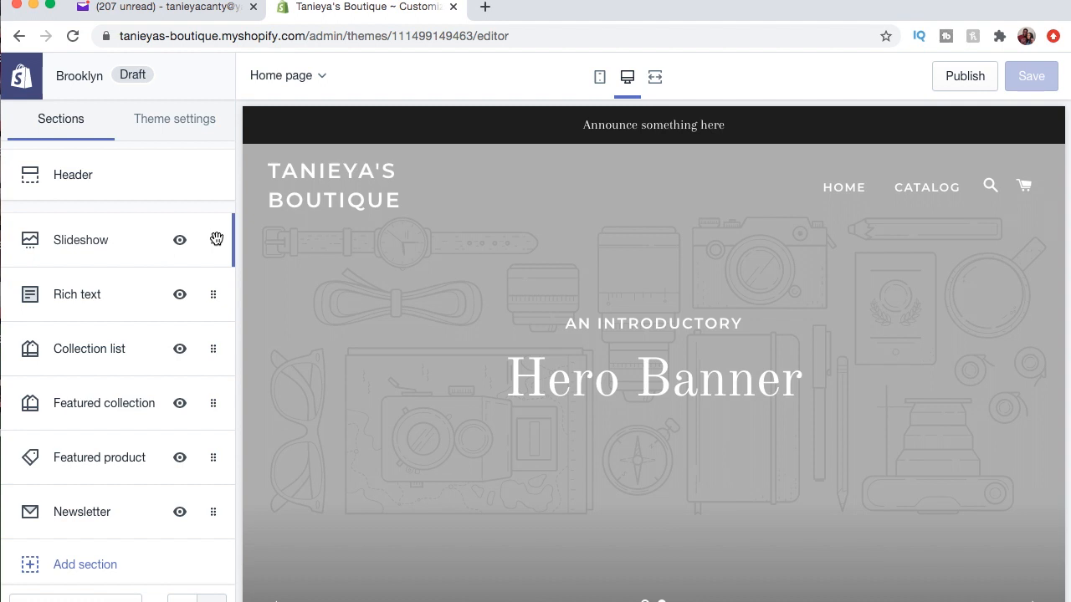
left_click_drag(208, 240, 206, 299)
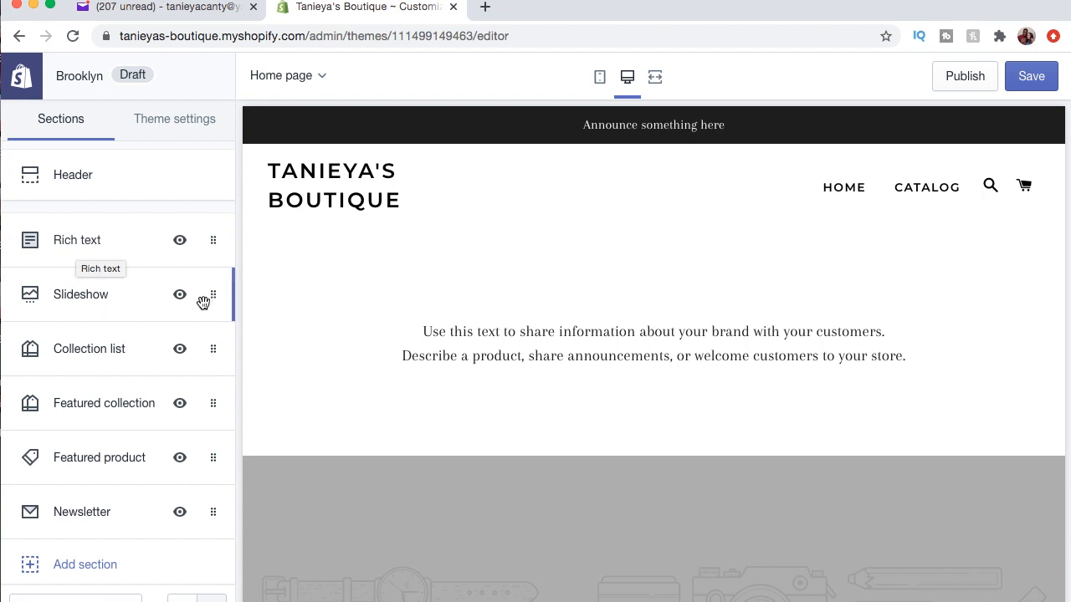
left_click_drag(218, 291, 205, 238)
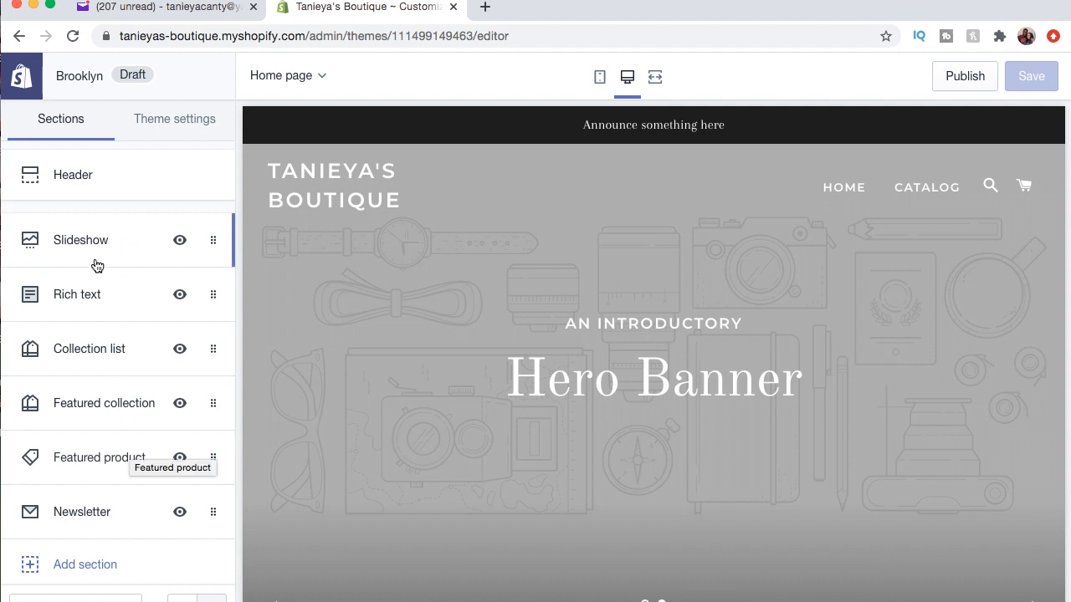
- Replace the Rich text section's placeholder text with "About My Brand." and return to the section list
left_click(87, 293)
scroll(408, 258, "up", 5)
scroll(408, 258, "down", 3)
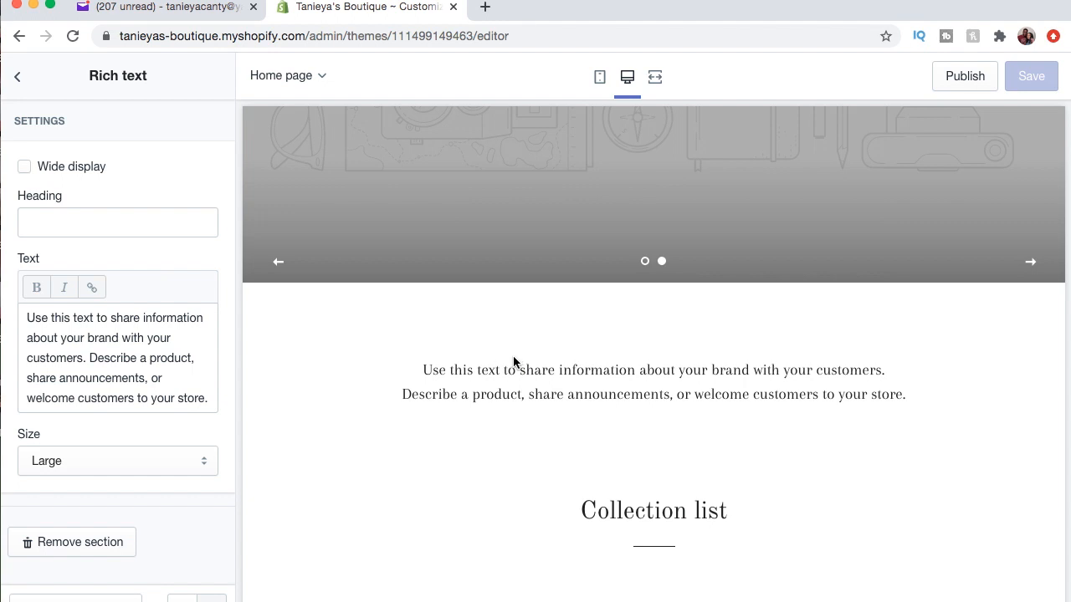
left_click_drag(217, 398, 46, 305)
key("BackSpace")
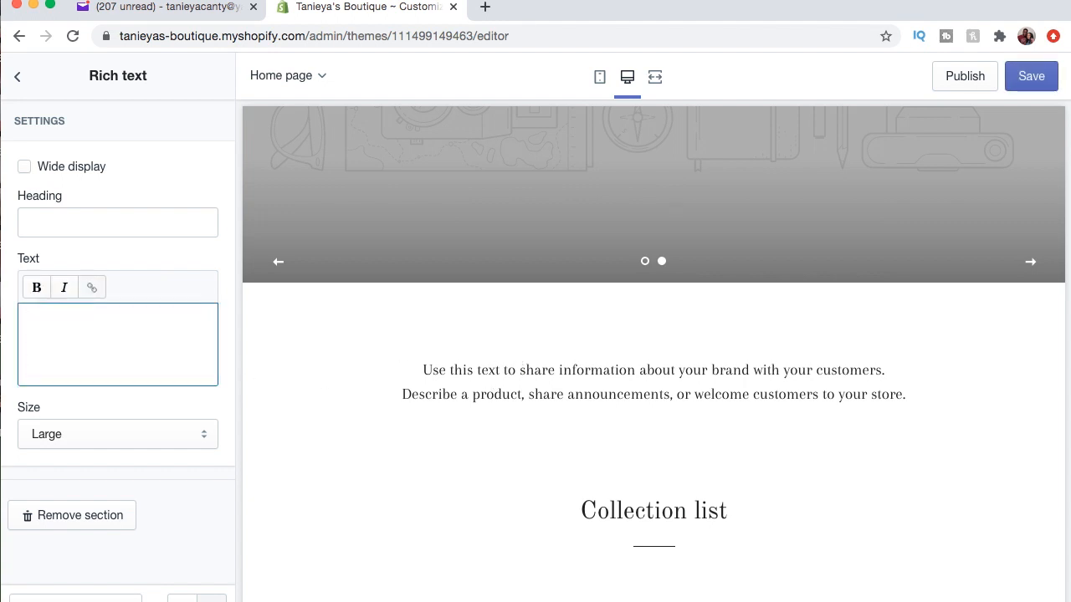
type("bout Brand")
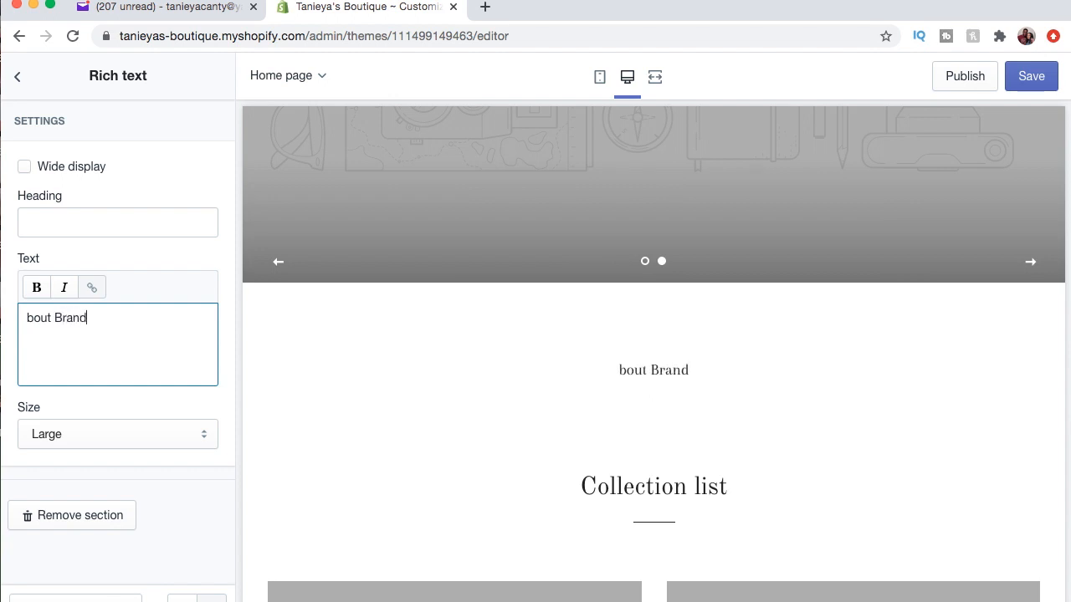
type("Abo")
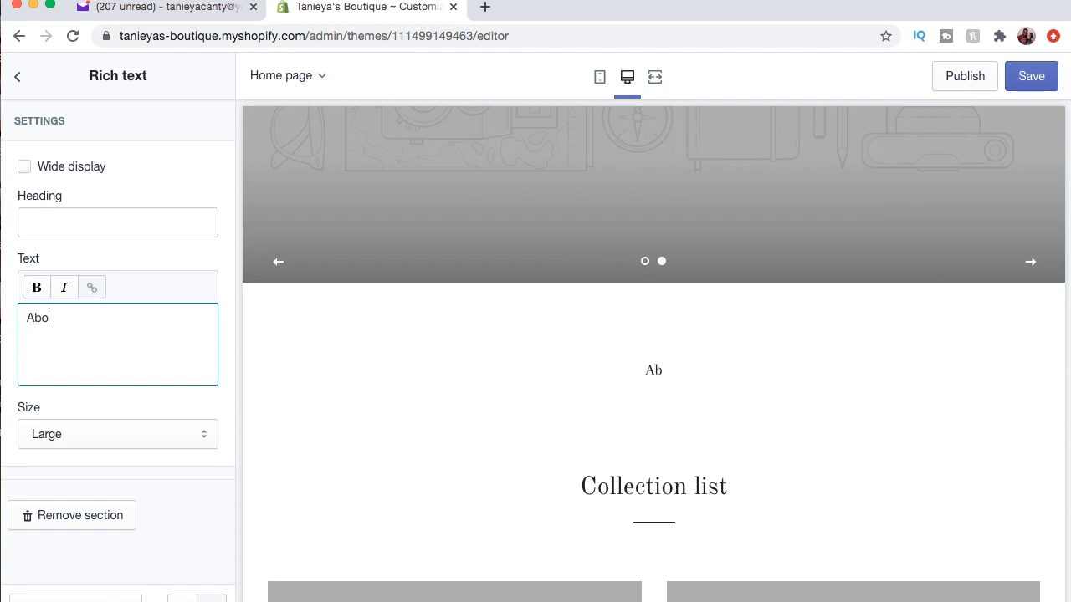
type("ut My Brand.")
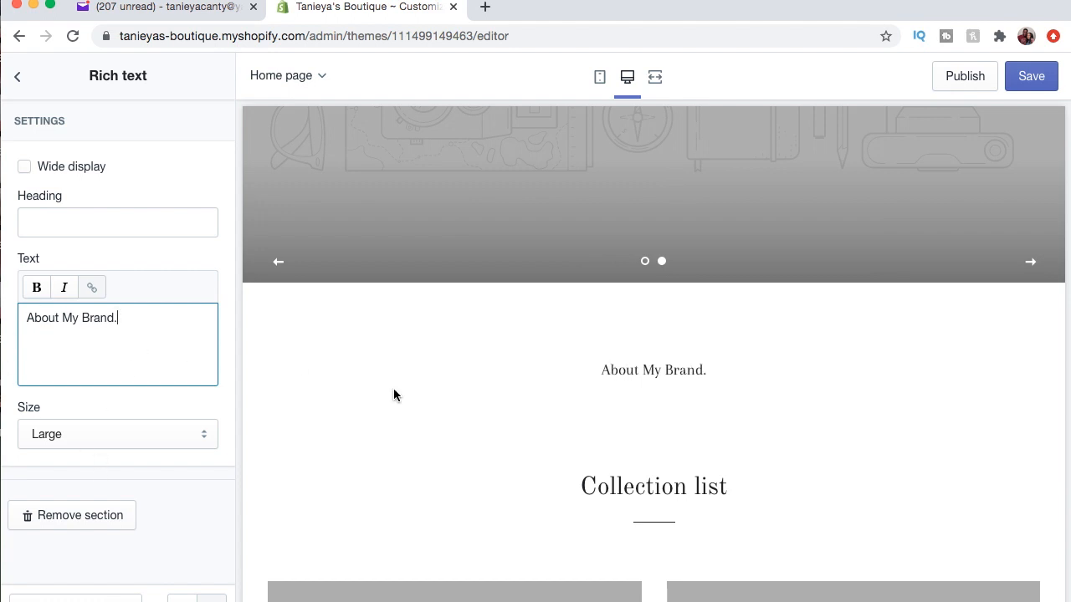
left_click(17, 76)
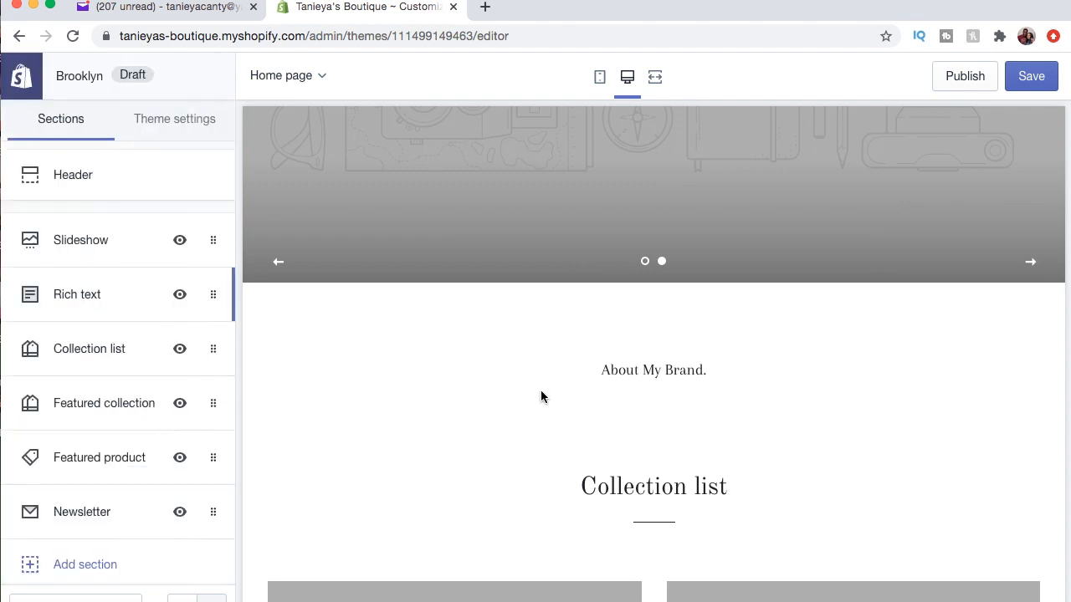
- Review the Collection list section and its first collection's options, and return to the section list
left_click(110, 351)
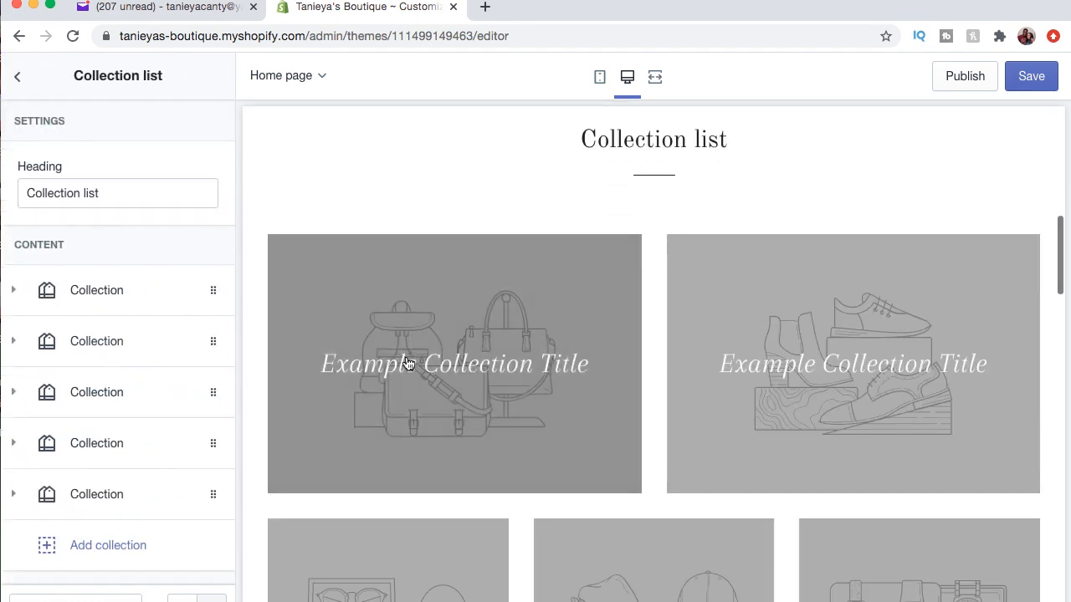
scroll(552, 319, "down", 3)
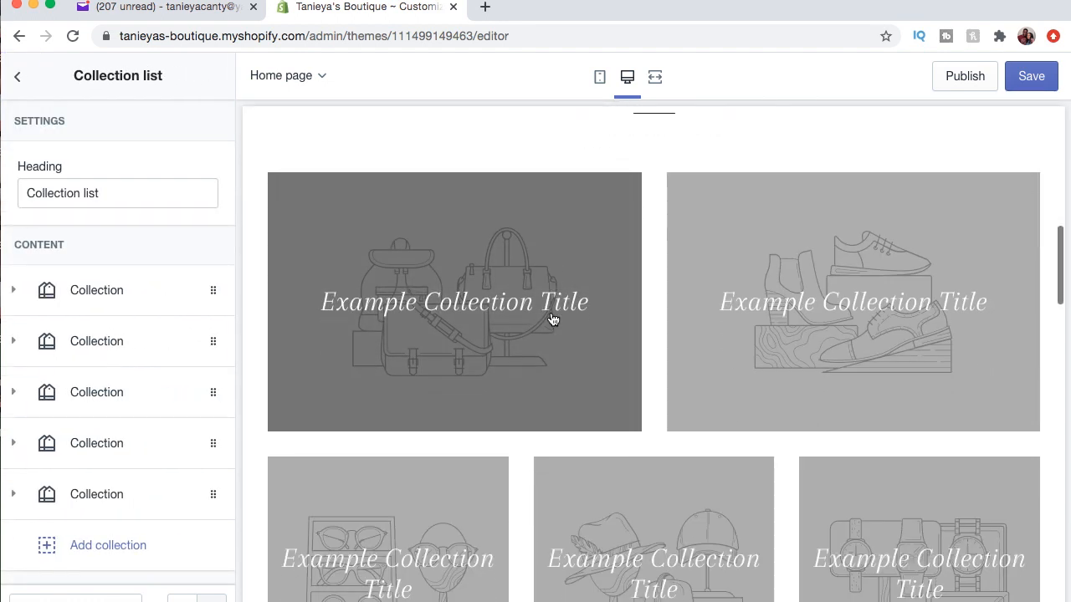
left_click(101, 292)
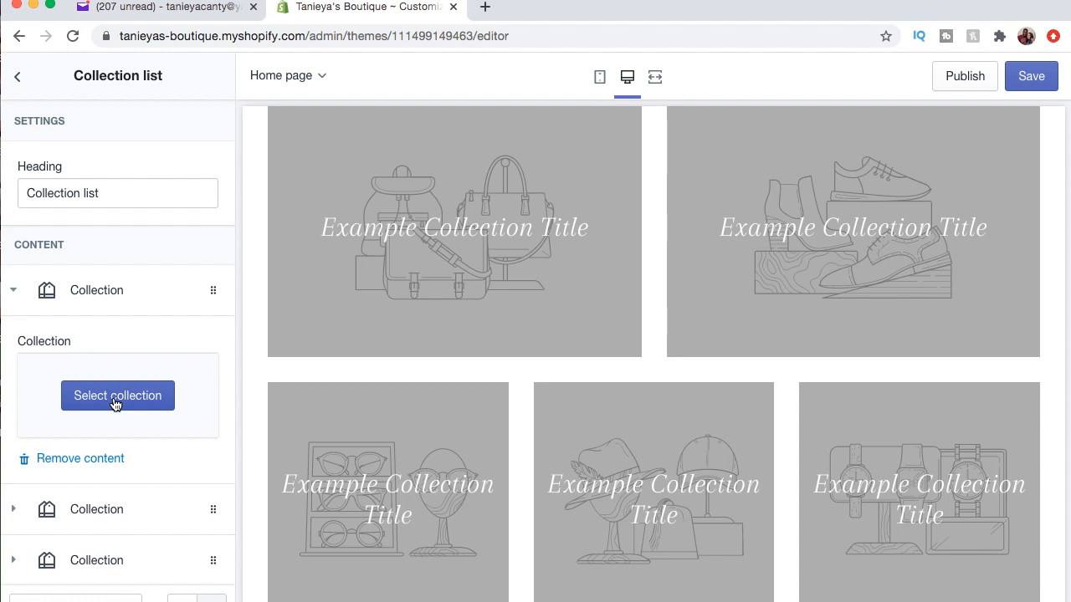
left_click(18, 80)
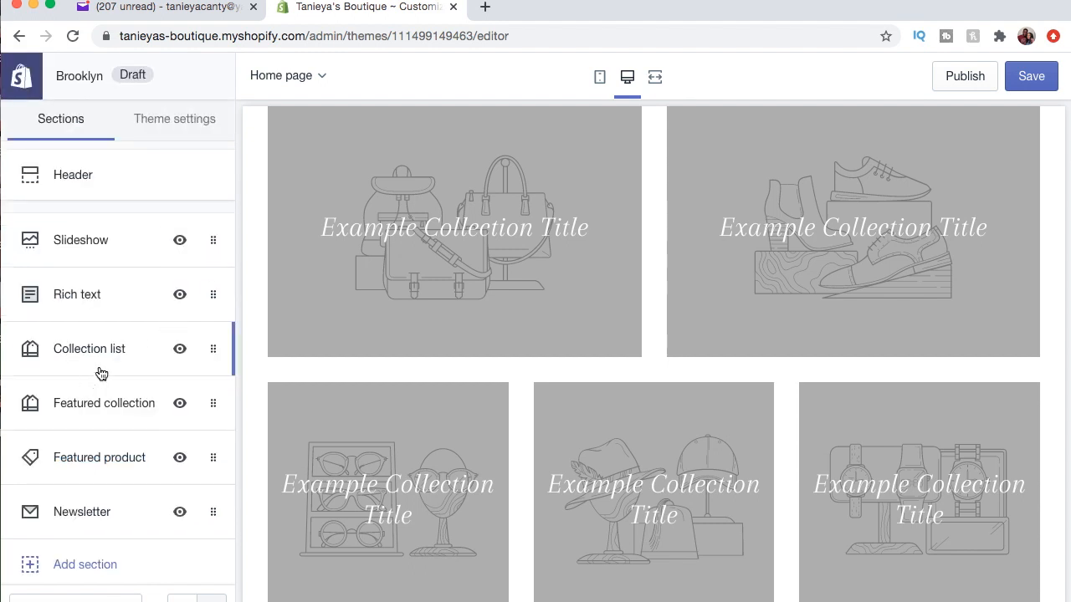
- Review the settings and previews of the Featured collection and Featured product sections
scroll(101, 370, "down", 3)
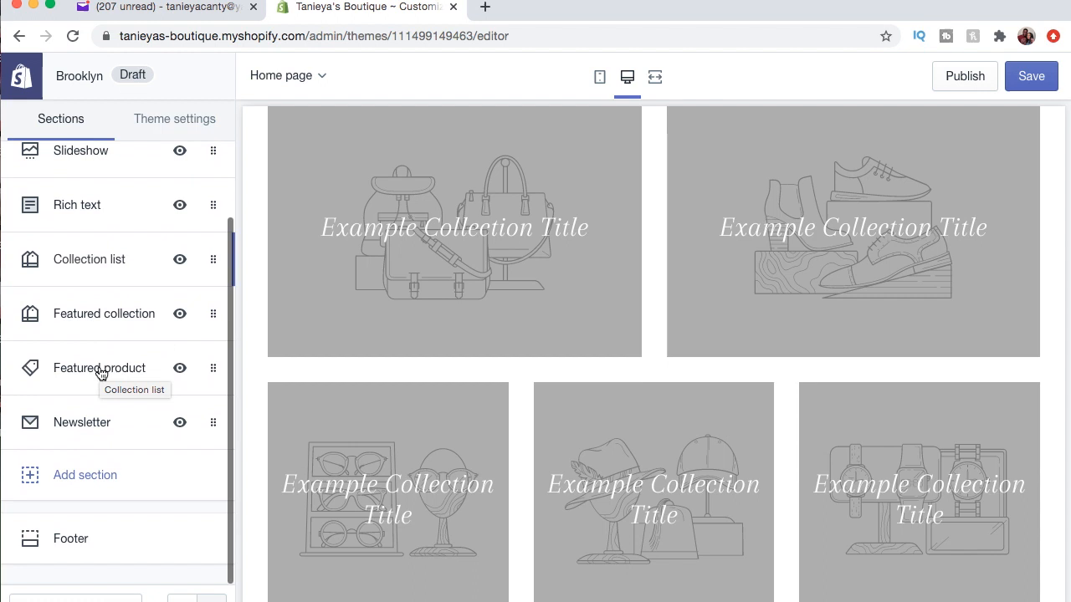
left_click(97, 316)
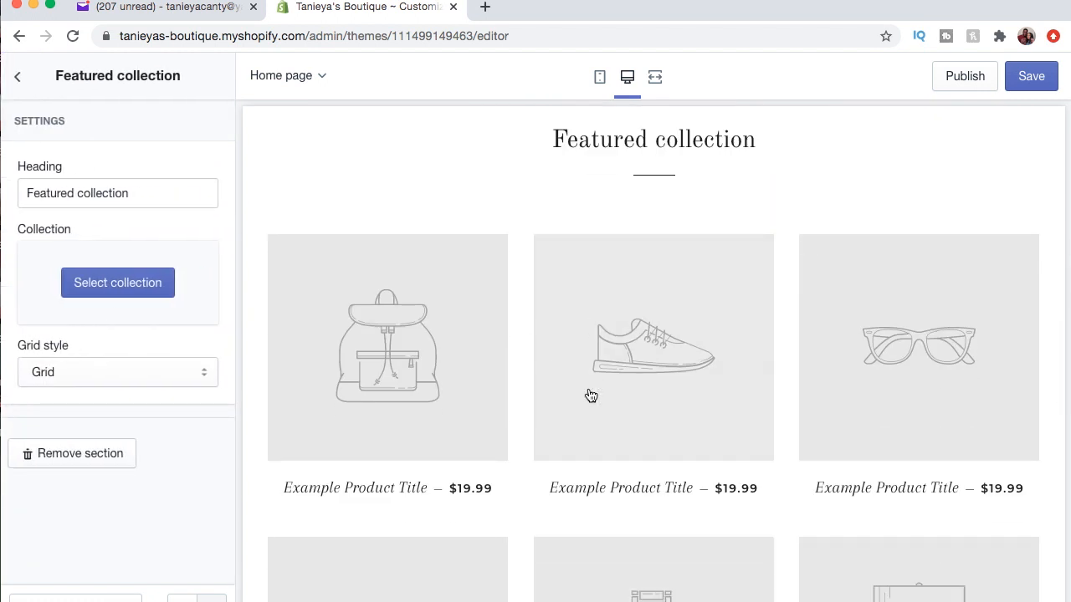
scroll(588, 394, "down", 2)
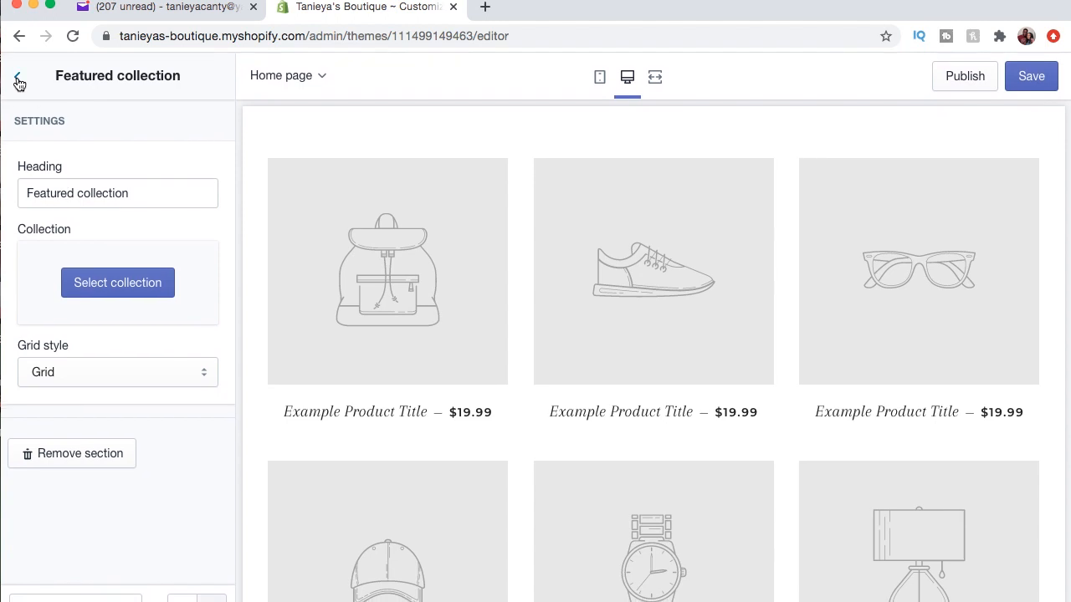
left_click(16, 76)
left_click(90, 375)
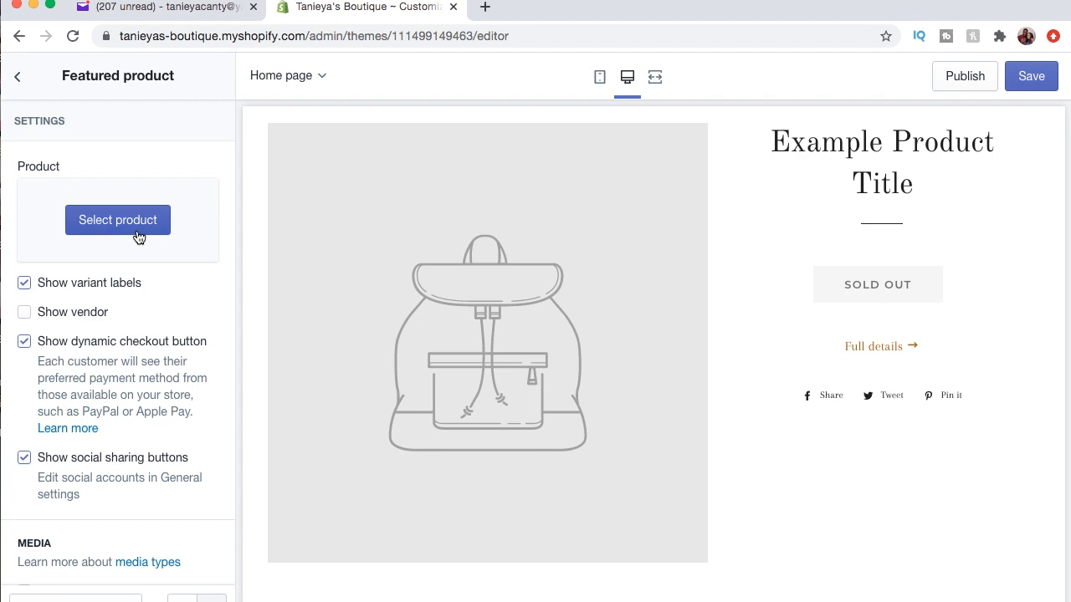
left_click(18, 79)
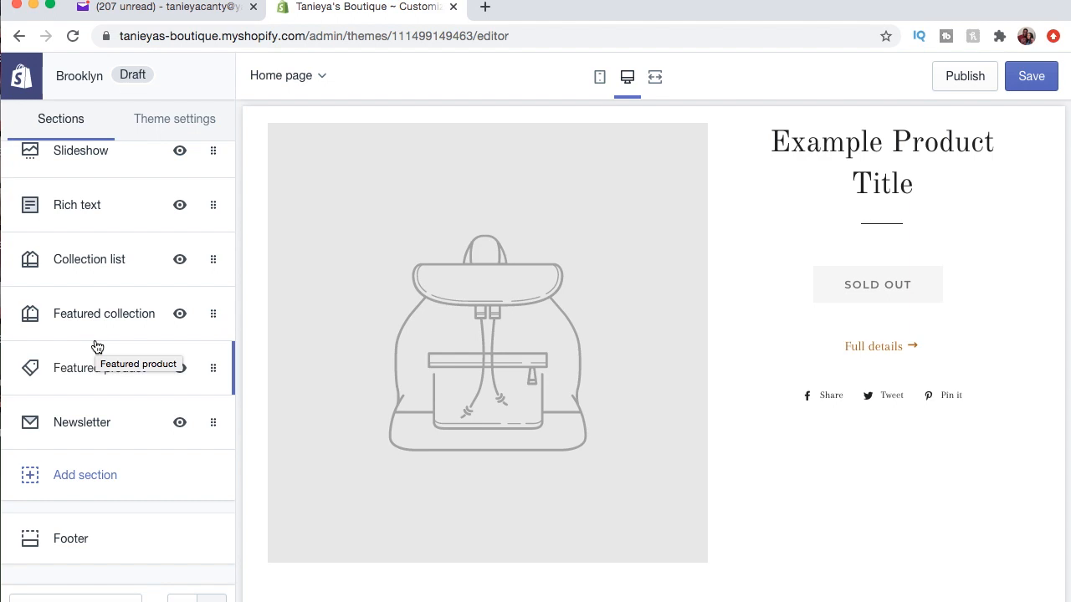
- Replace the Newsletter section's subheading with "Sign up for 10% off"
left_click(84, 431)
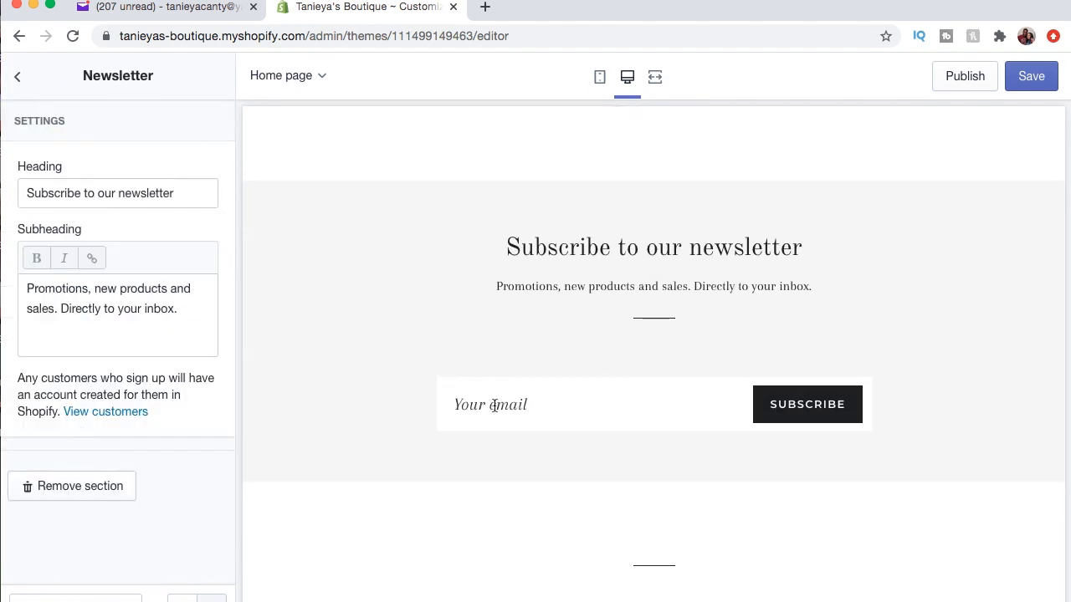
left_click_drag(176, 318, 21, 284)
key("BackSpace")
type("Sl")
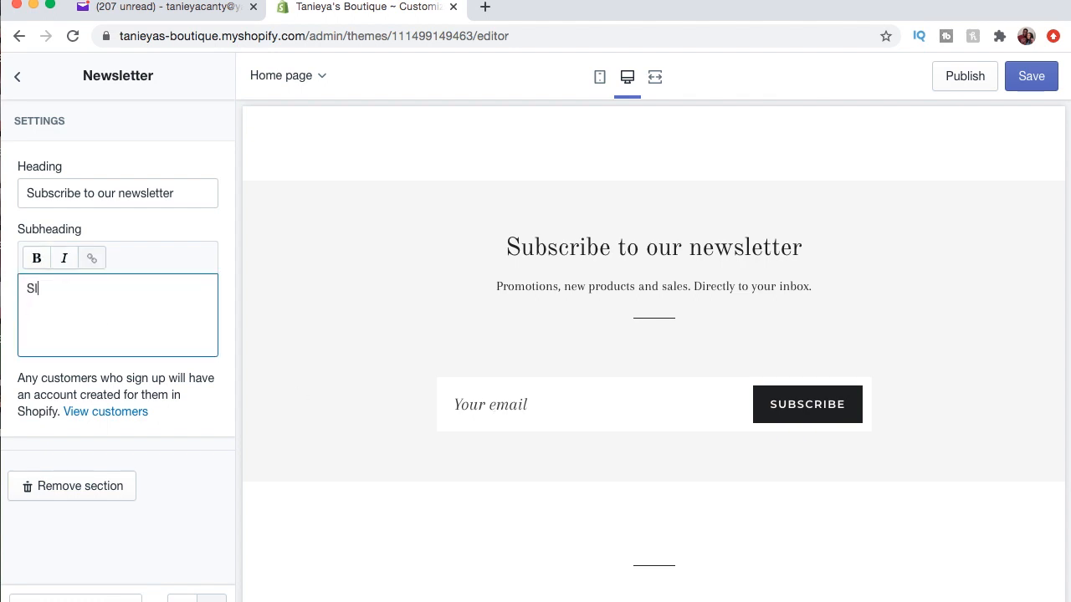
type("gn up f")
left_click_drag(72, 301, 8, 300)
type("Sign up for 10% of")
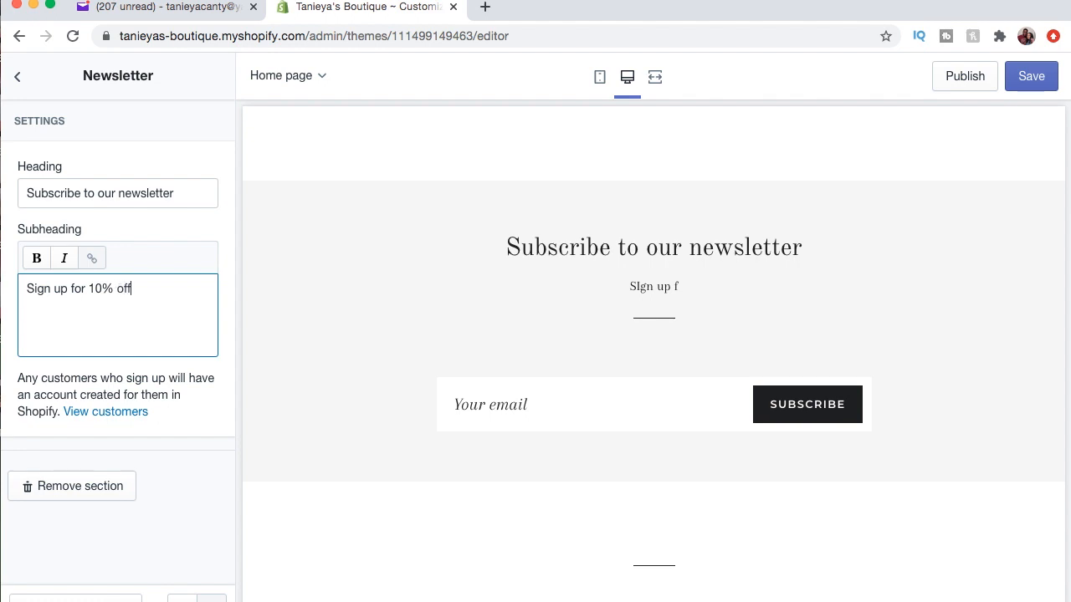
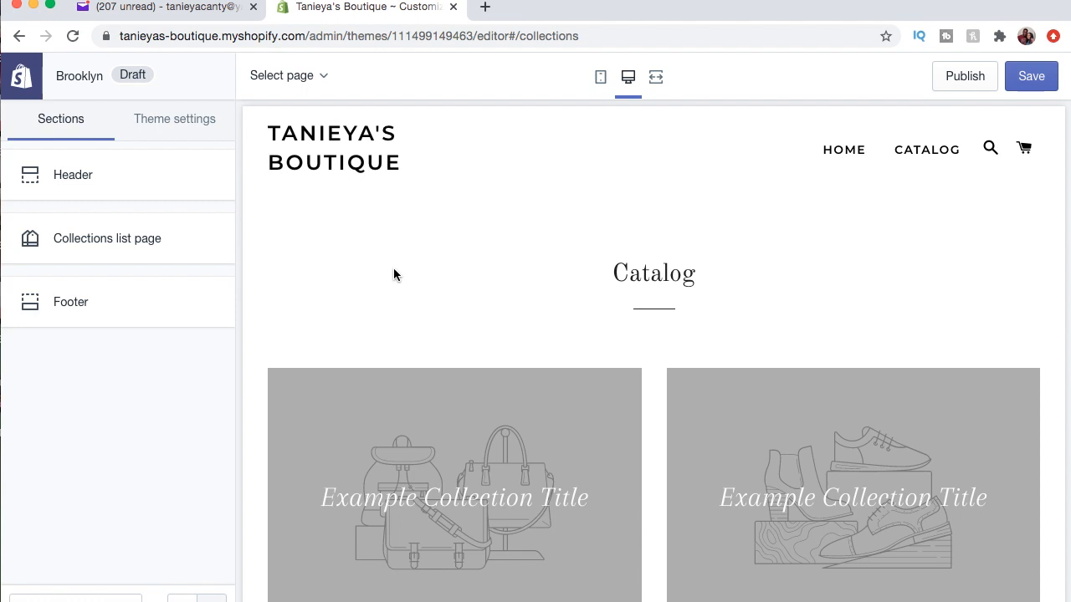
- Look through the Catalog page preview, and switch the editor to the Collections list page to view its layout
scroll(333, 288, "down", 3)
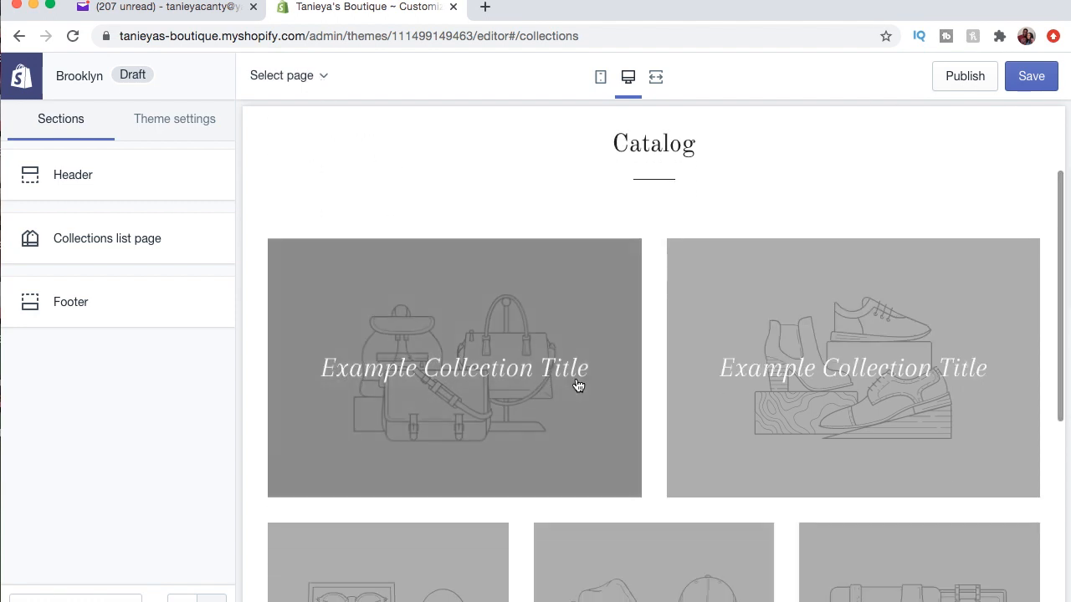
scroll(815, 347, "down", 5)
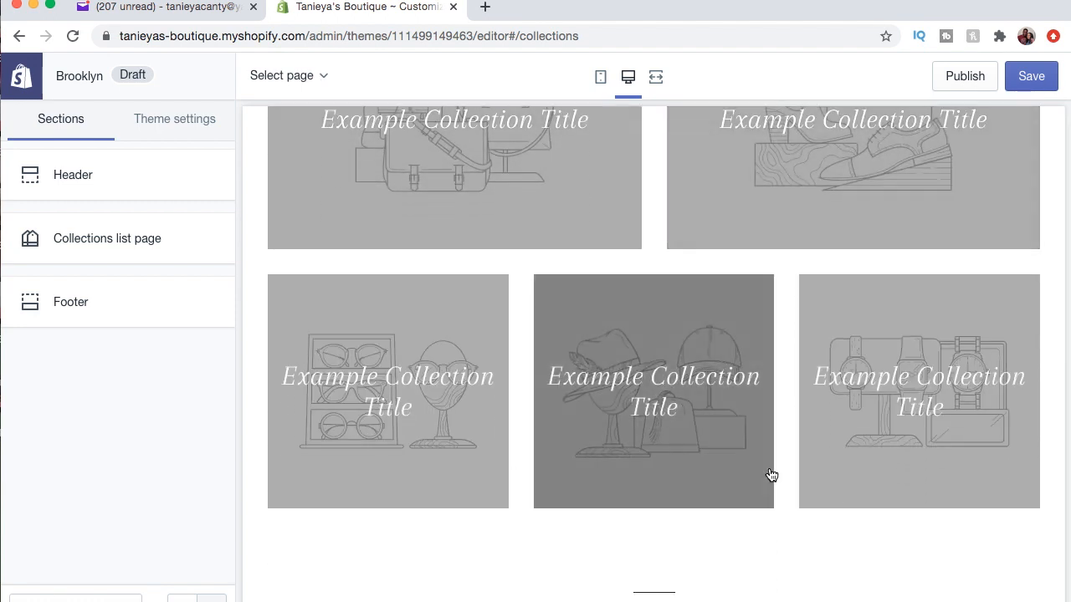
scroll(769, 472, "down", 4)
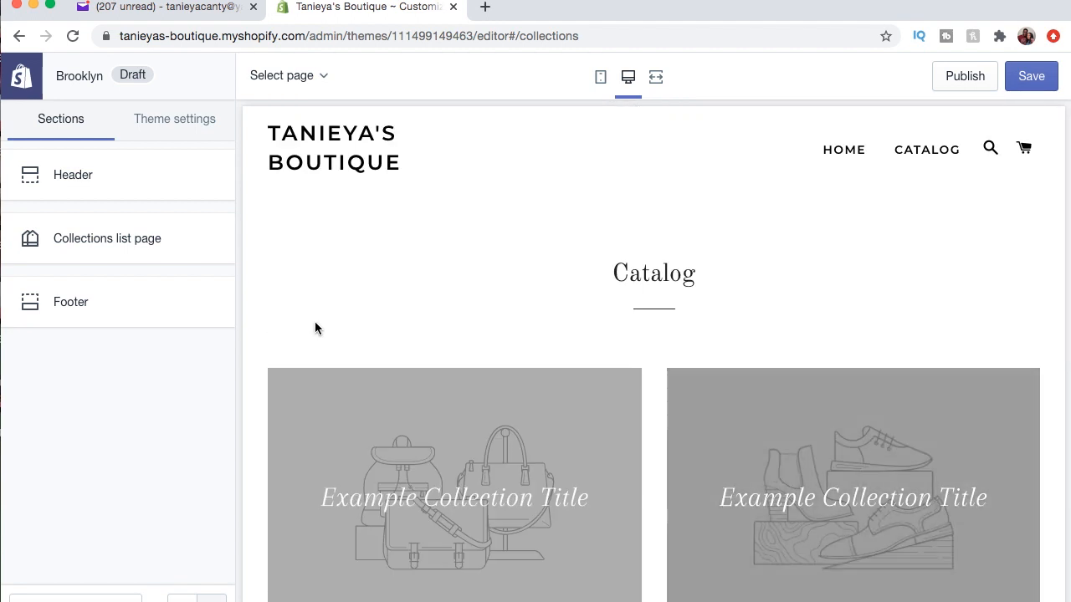
left_click(291, 80)
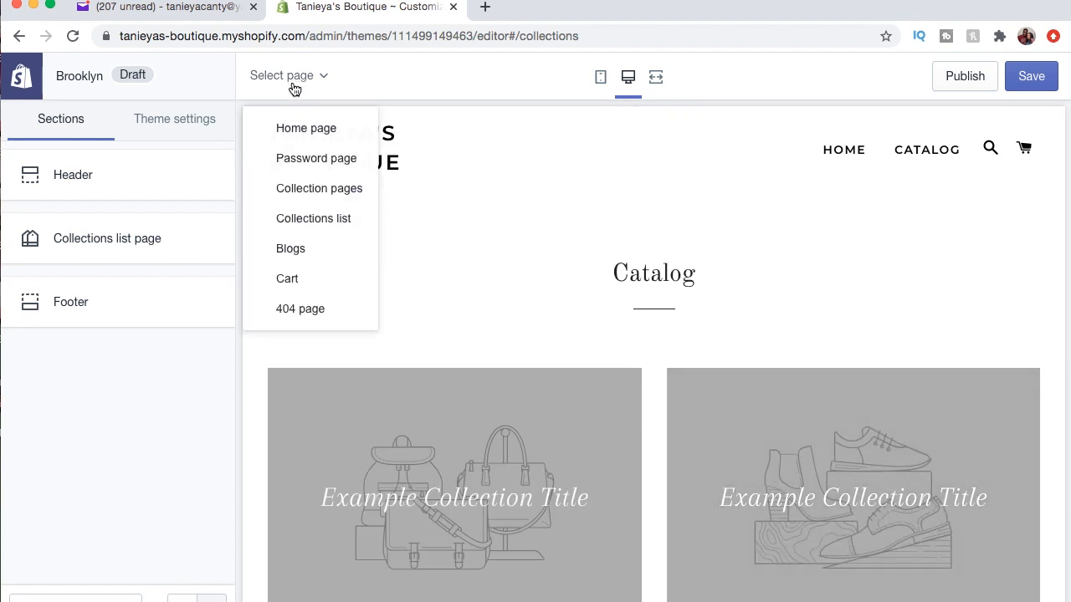
left_click(331, 220)
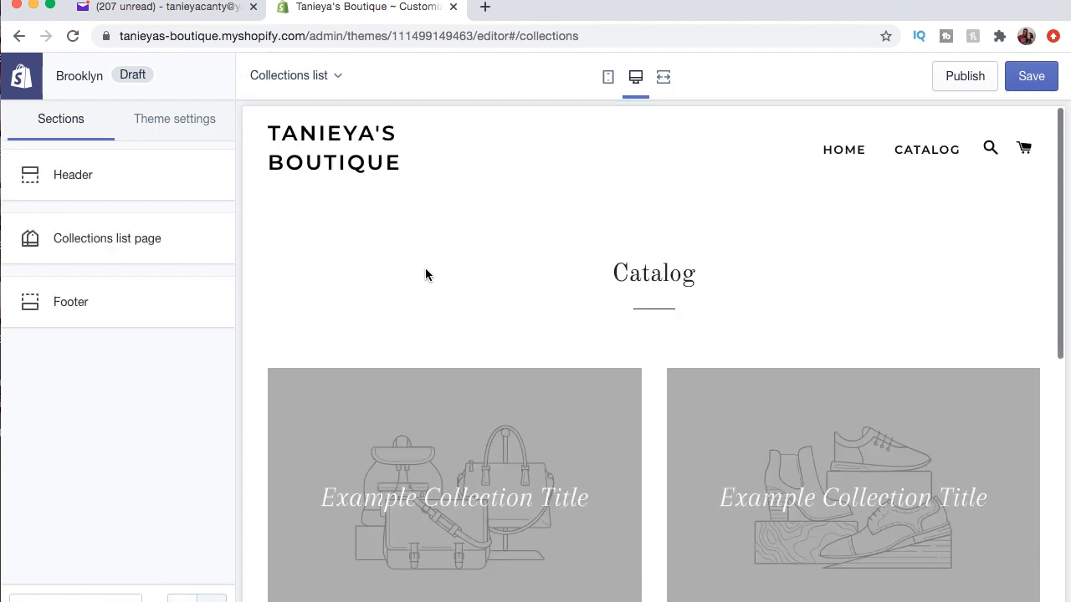
scroll(425, 274, "down", 10)
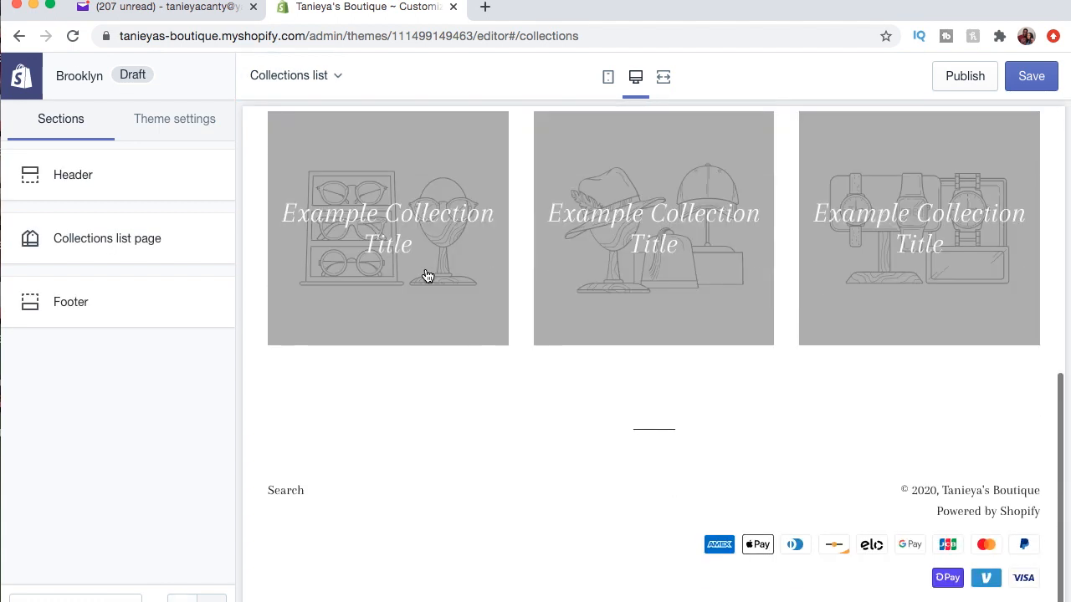
scroll(425, 275, "up", 10)
- Preview the store's 404 page and switch the editor back to the Home page
left_click(325, 89)
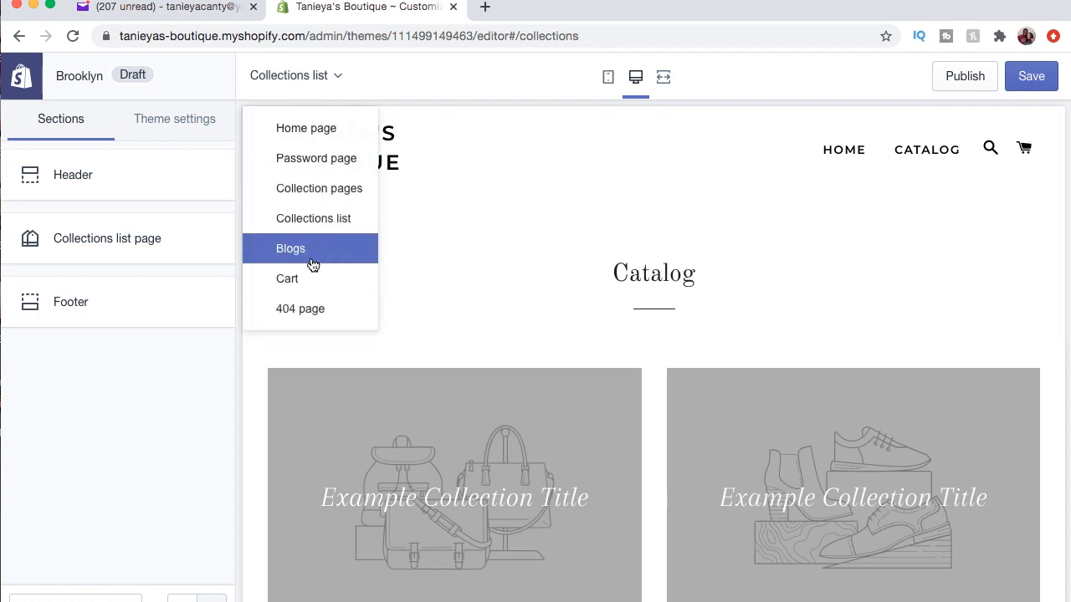
left_click(316, 311)
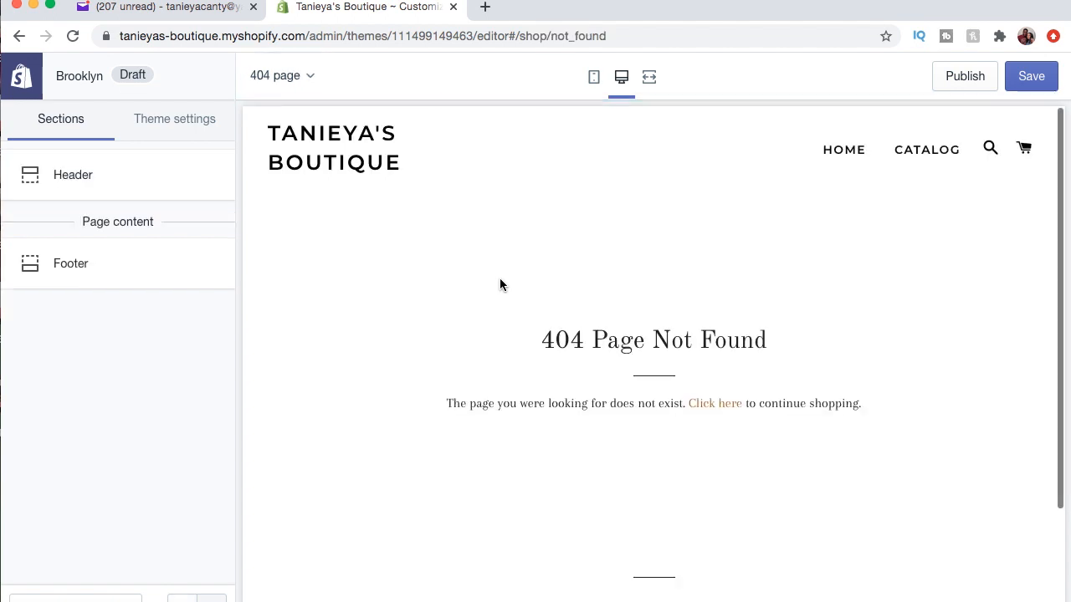
left_click(306, 75)
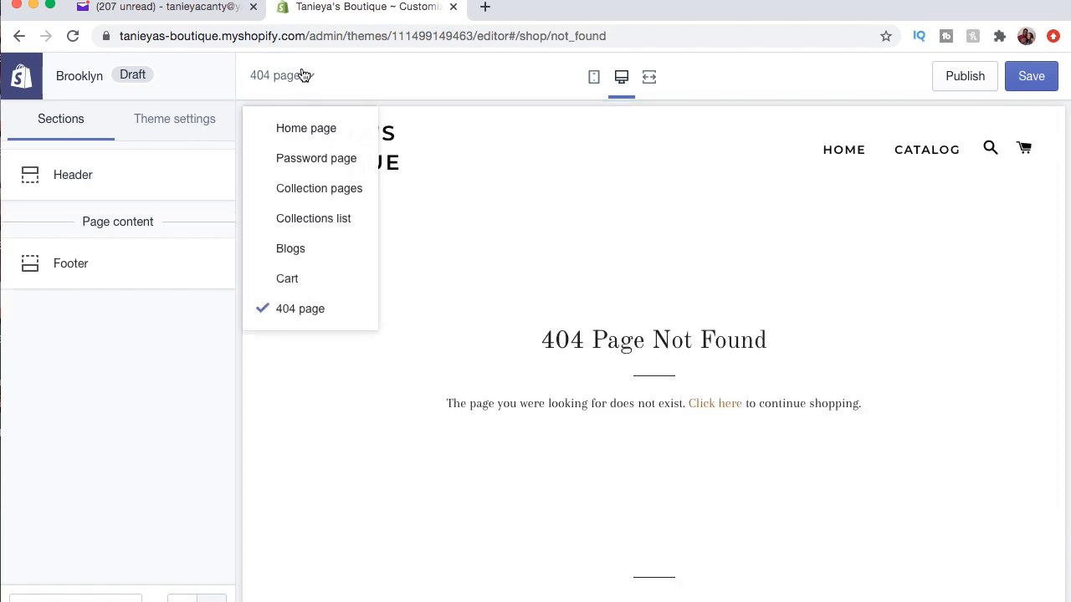
left_click(308, 128)
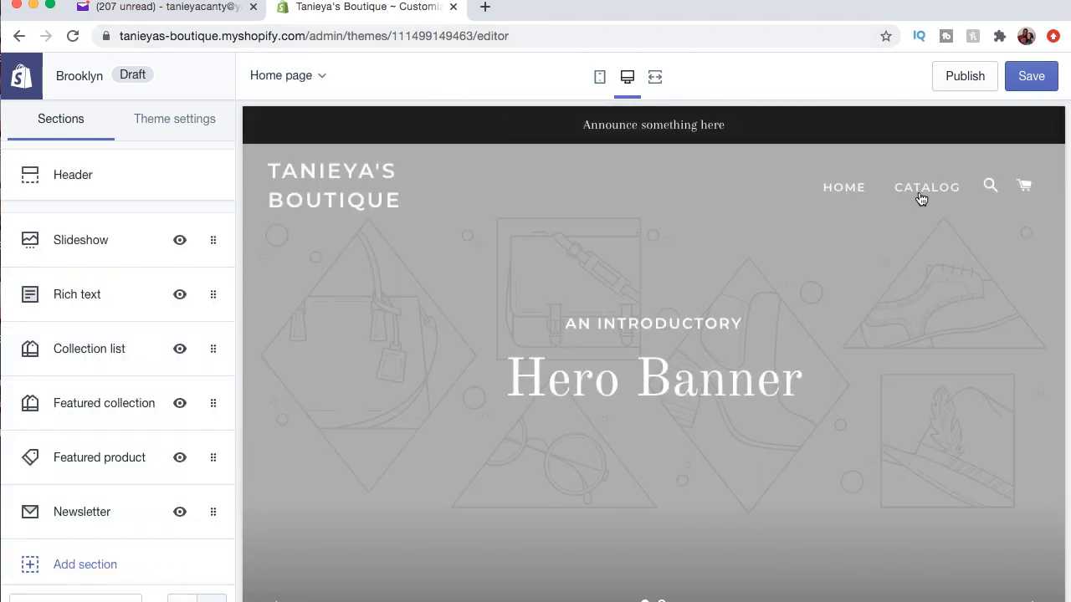
- Review the Header section's logo, transparent header, menu and announcement bar settings
left_click(66, 173)
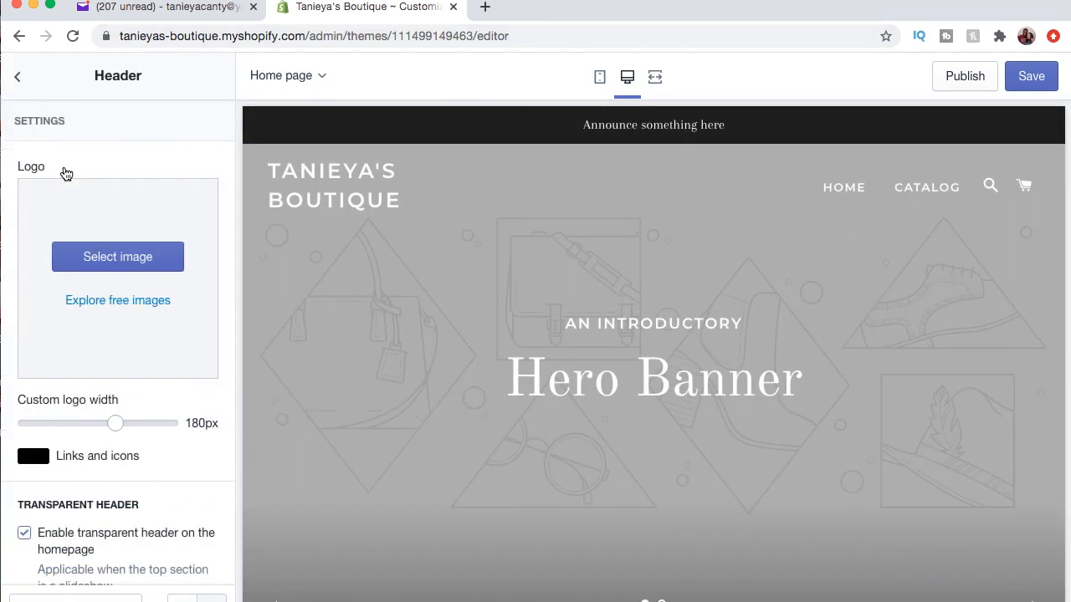
scroll(186, 329, "down", 10)
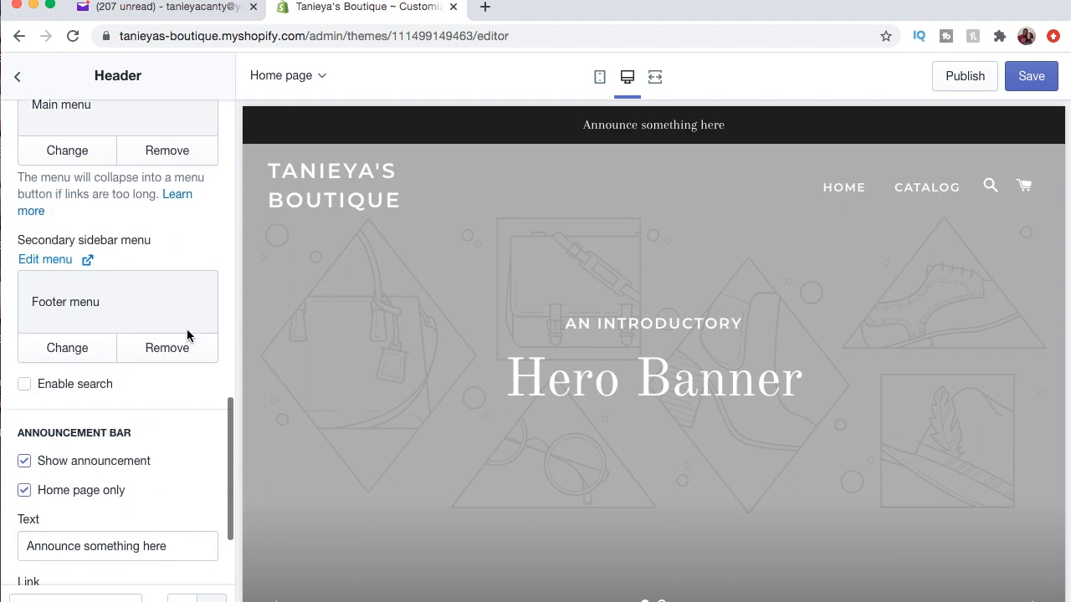
scroll(187, 334, "down", 2)
scroll(186, 334, "up", 15)
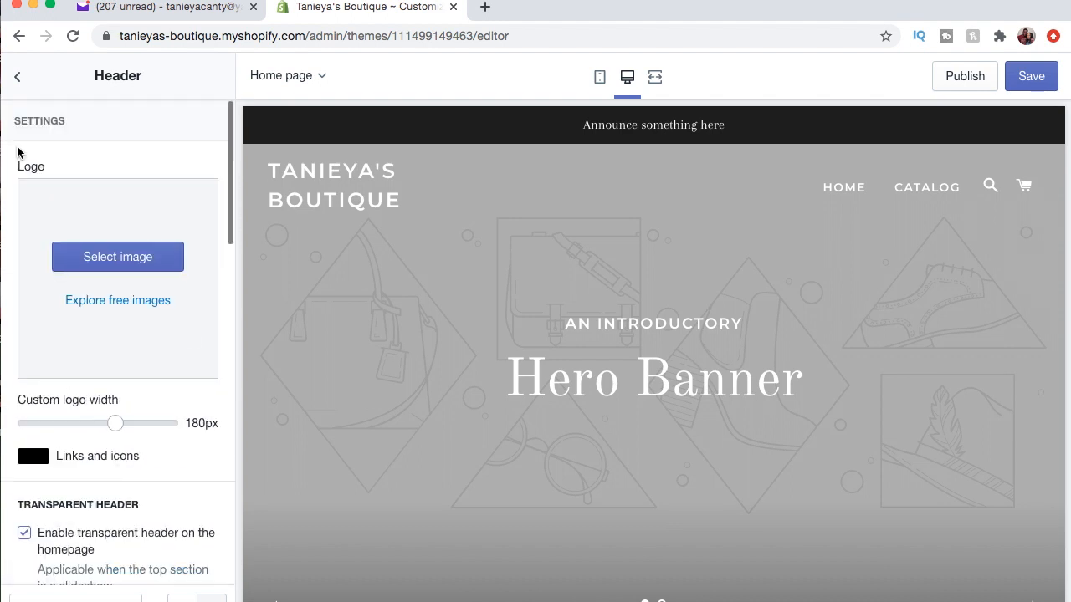
- Close the Header settings and leave the theme editor for the Themes page, discarding the unsaved changes
left_click(17, 78)
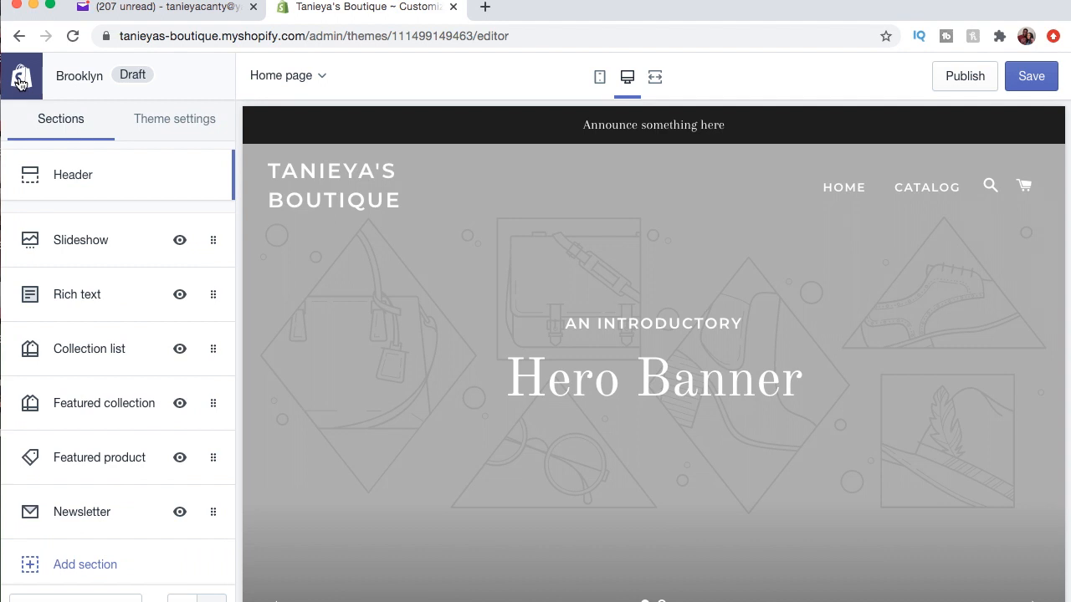
left_click(21, 81)
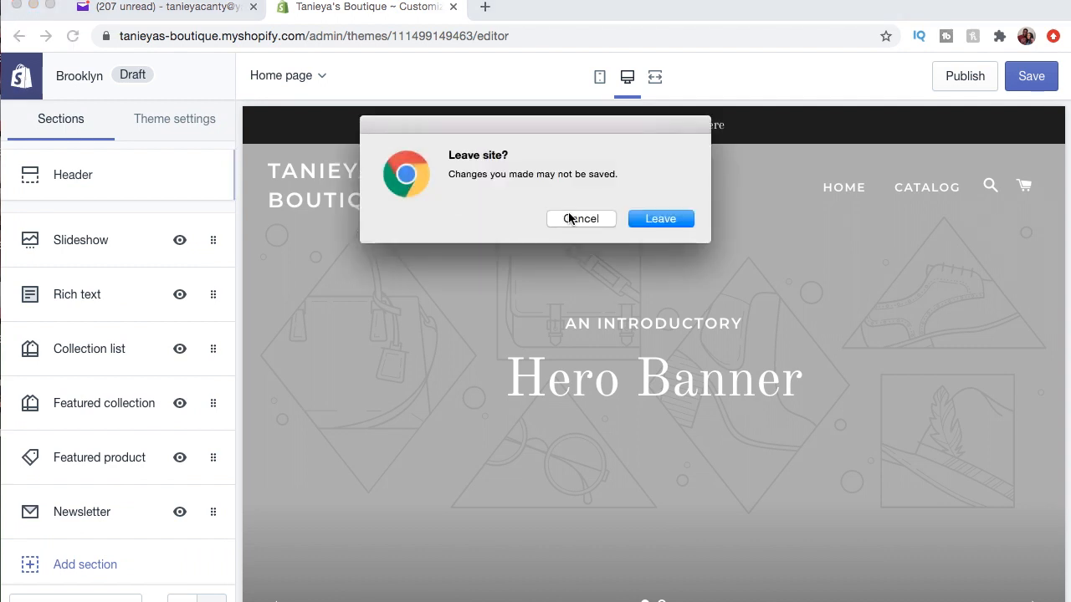
left_click(638, 219)
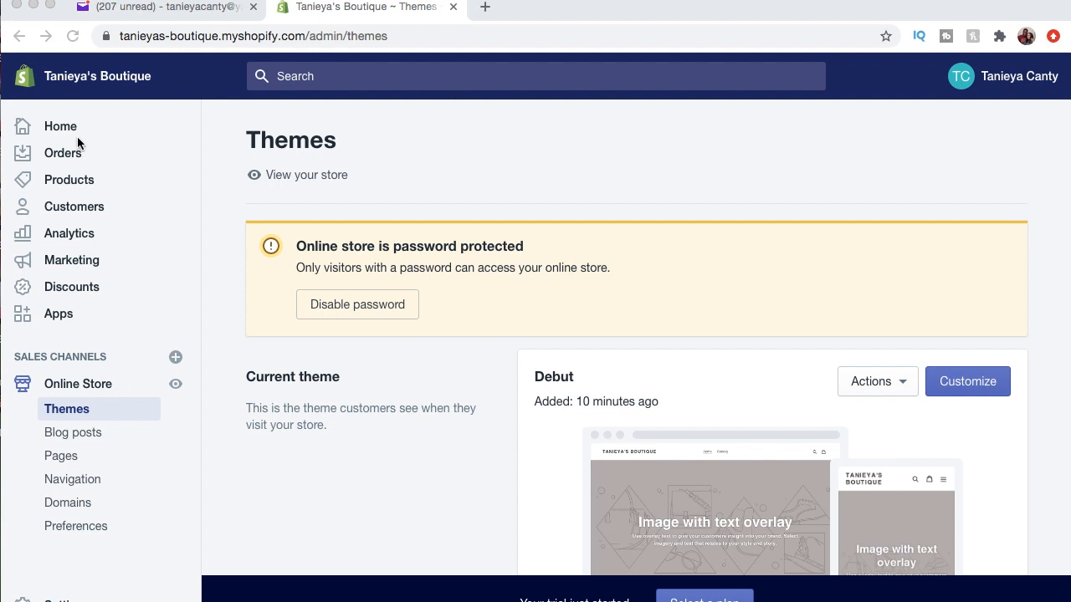
- Open the online store's Navigation page to manage its menus
left_click(112, 211)
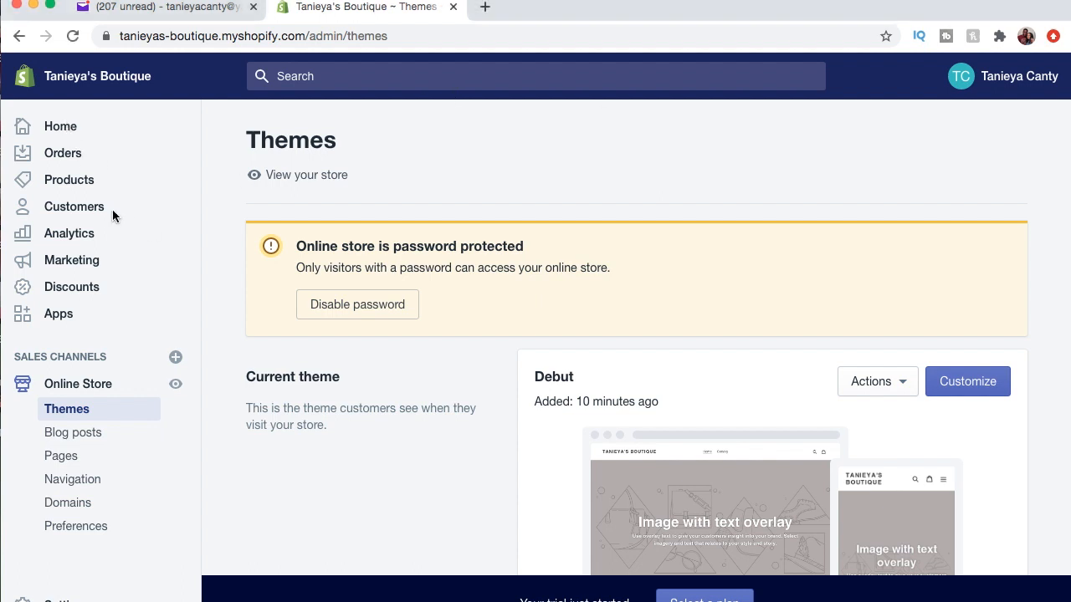
left_click(89, 489)
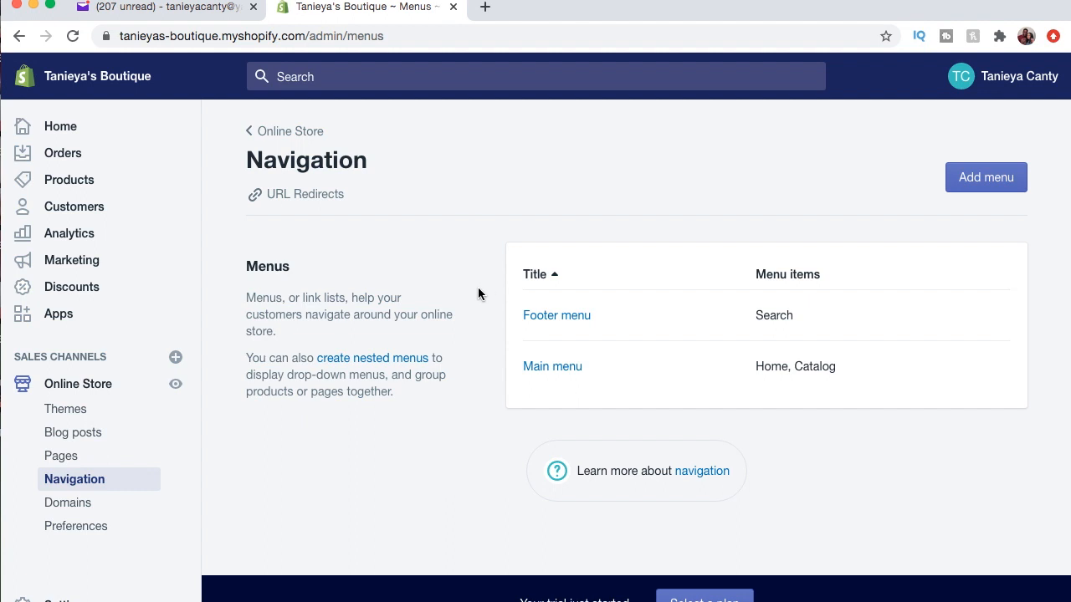
left_click(985, 178)
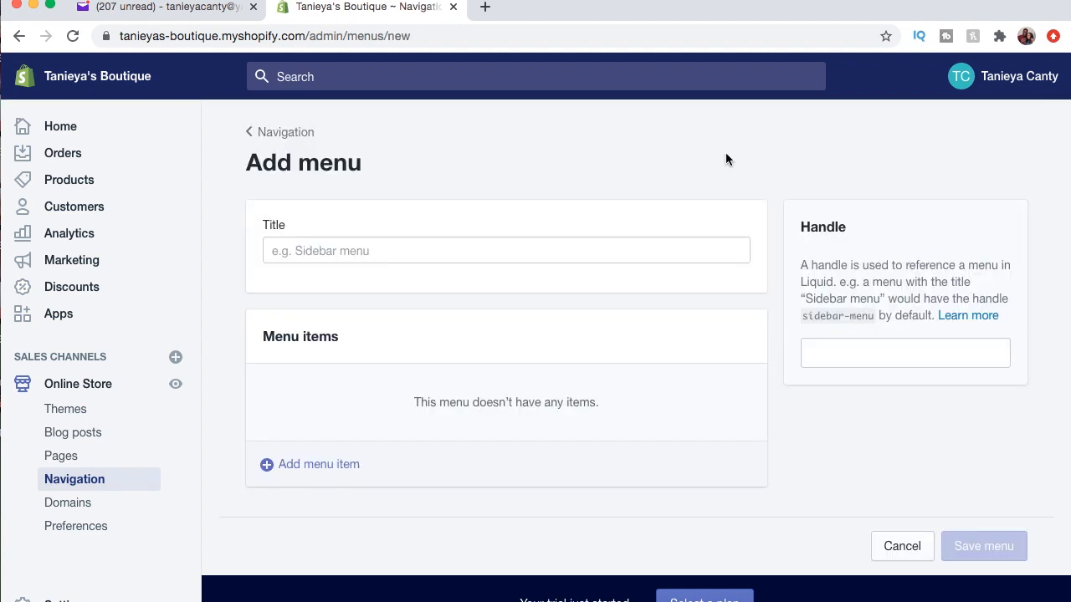
left_click(332, 472)
left_click(348, 345)
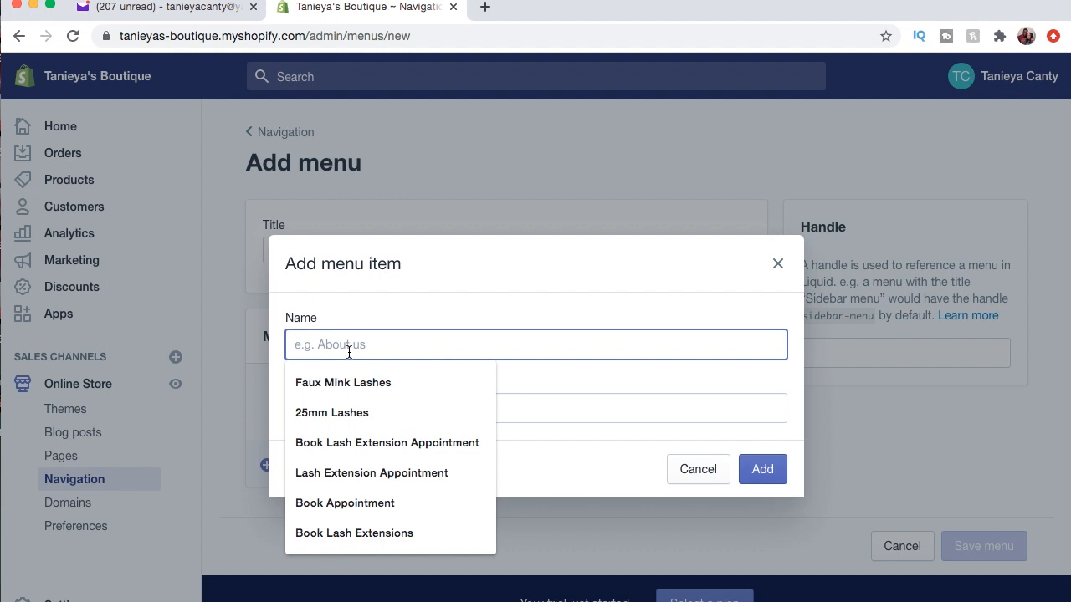
type("La")
key("BackSpace")
key("BackSpace")
type("Eyes")
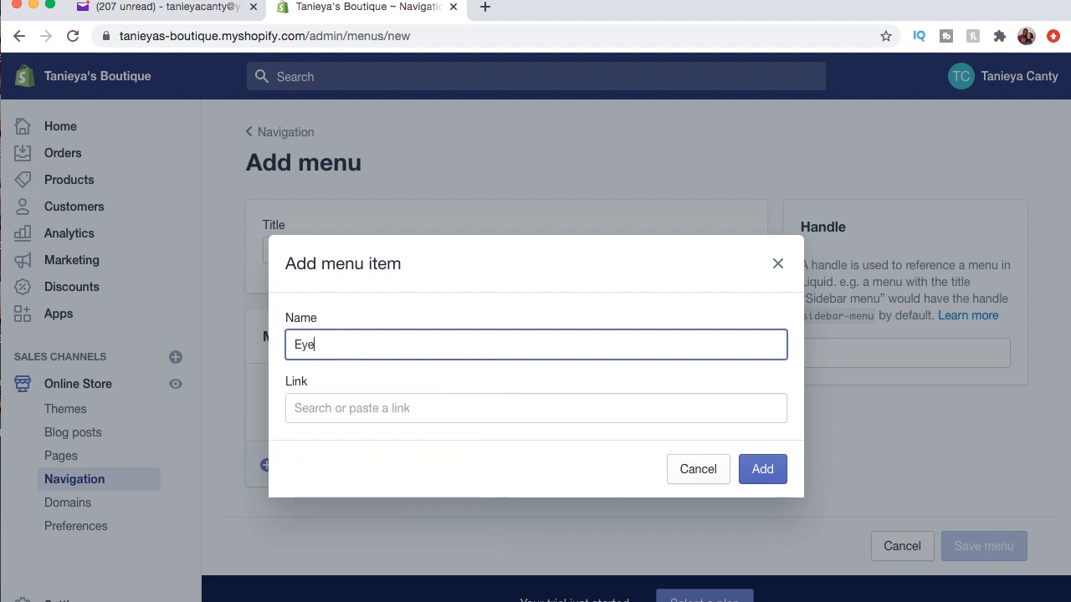
left_click(762, 469)
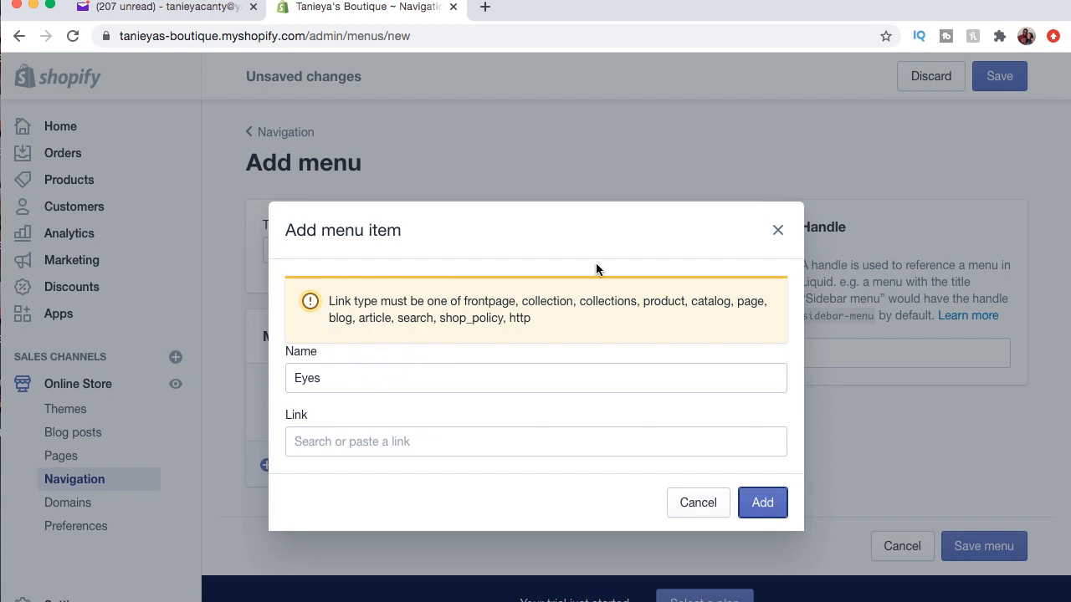
left_click(777, 230)
left_click(281, 133)
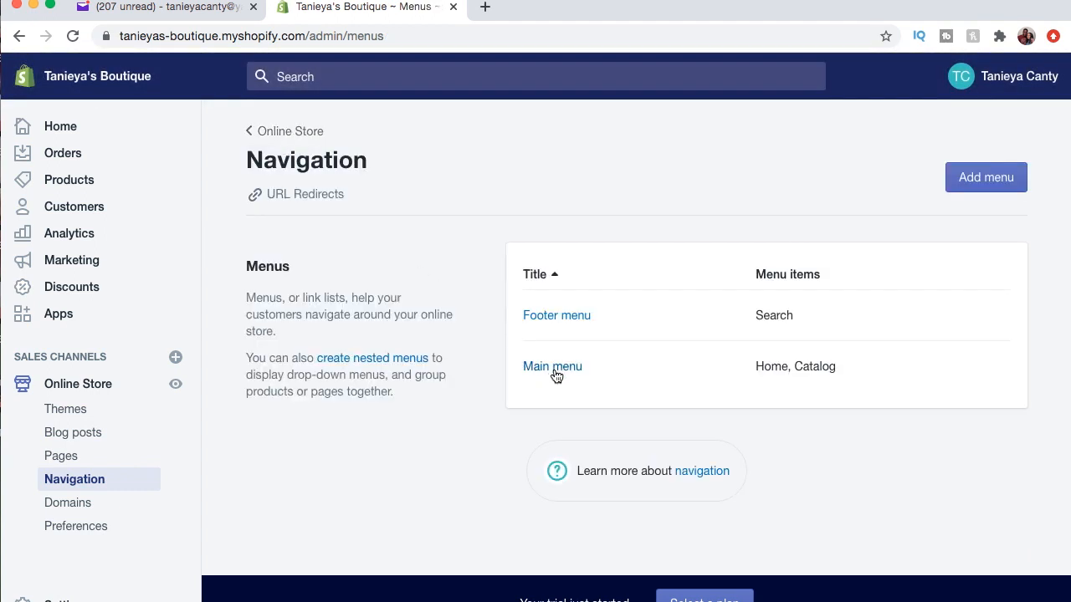
left_click(554, 370)
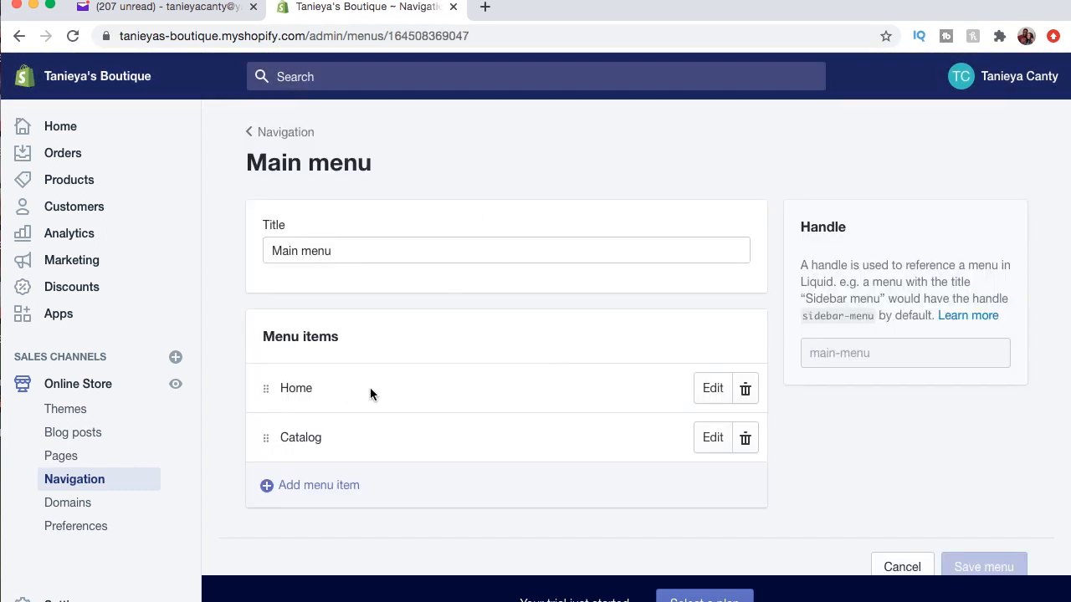
left_click(276, 134)
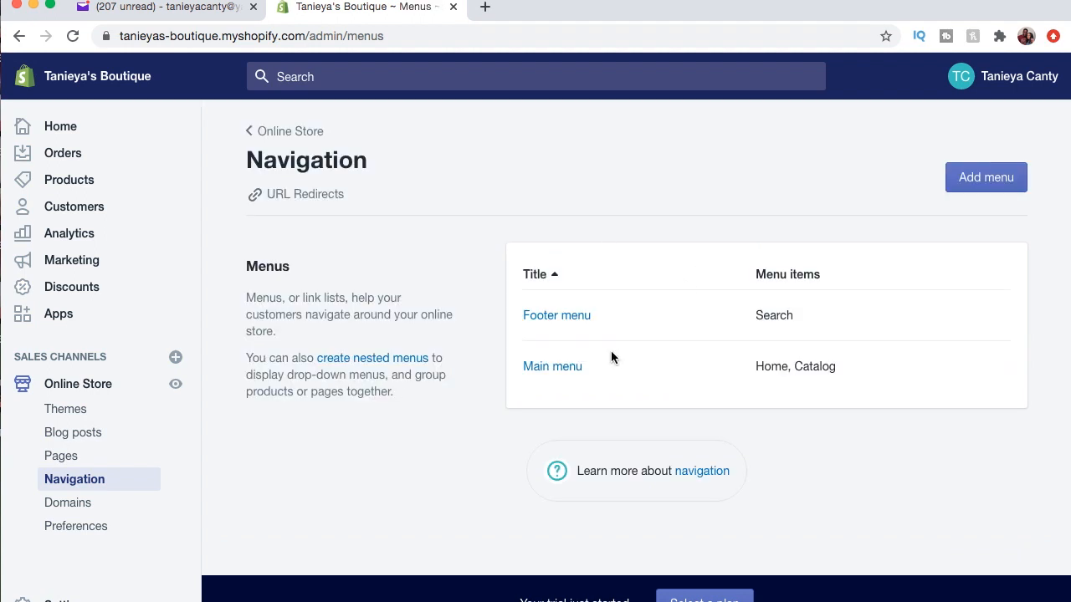
- Open the Main menu and add an item named Eyes that links to All Collections
left_click(559, 368)
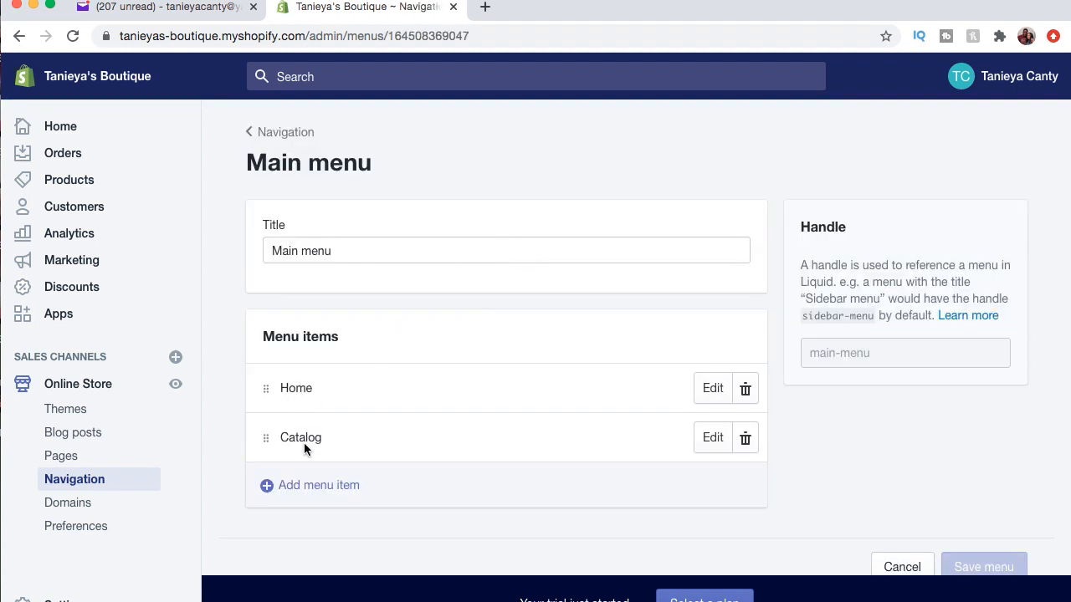
left_click(315, 495)
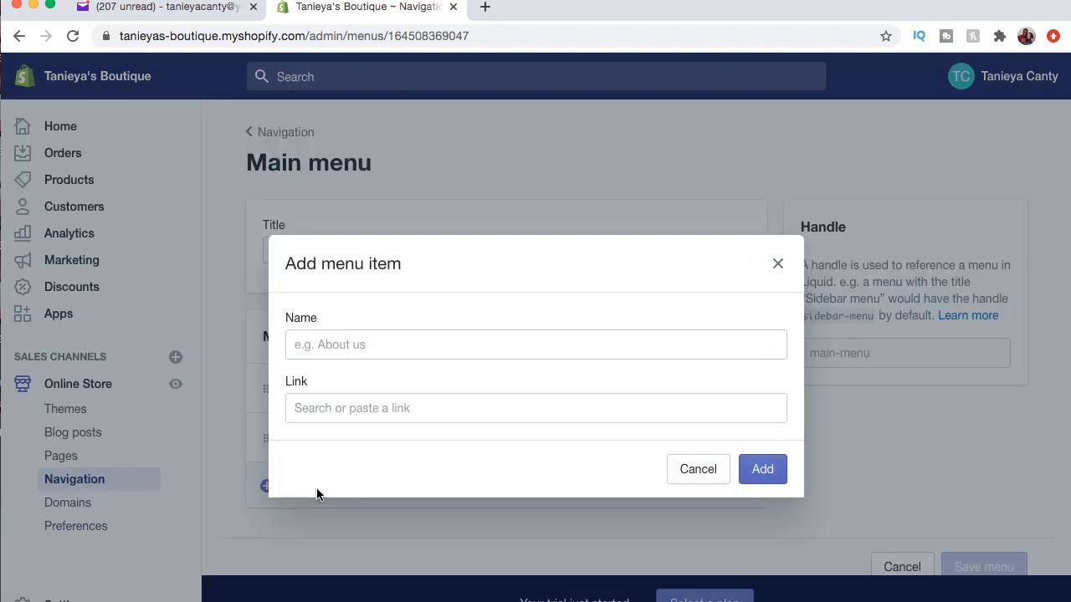
left_click(340, 352)
type("Eyes")
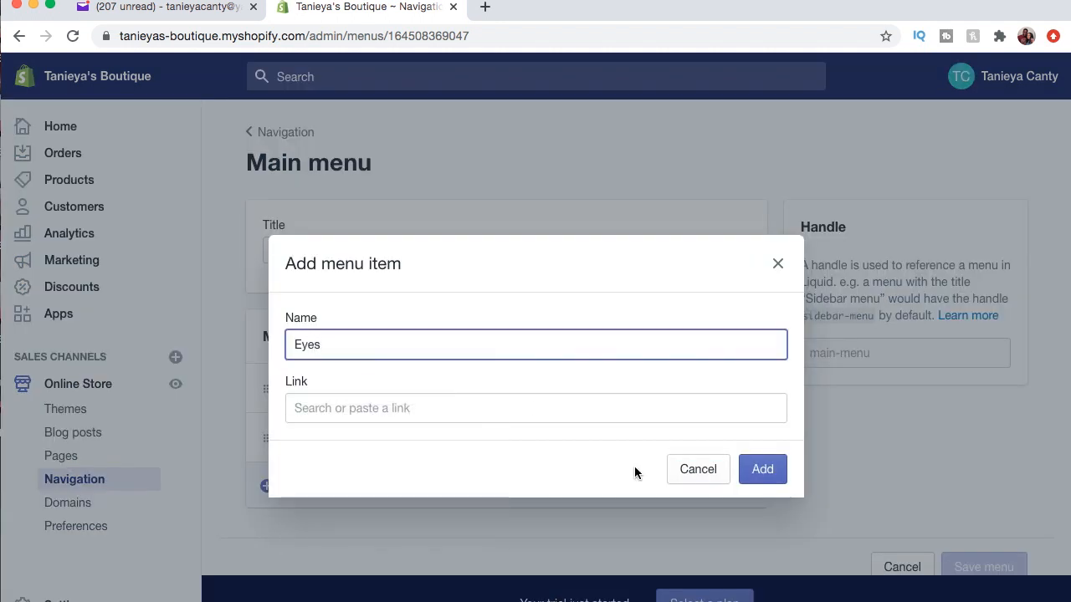
left_click(419, 408)
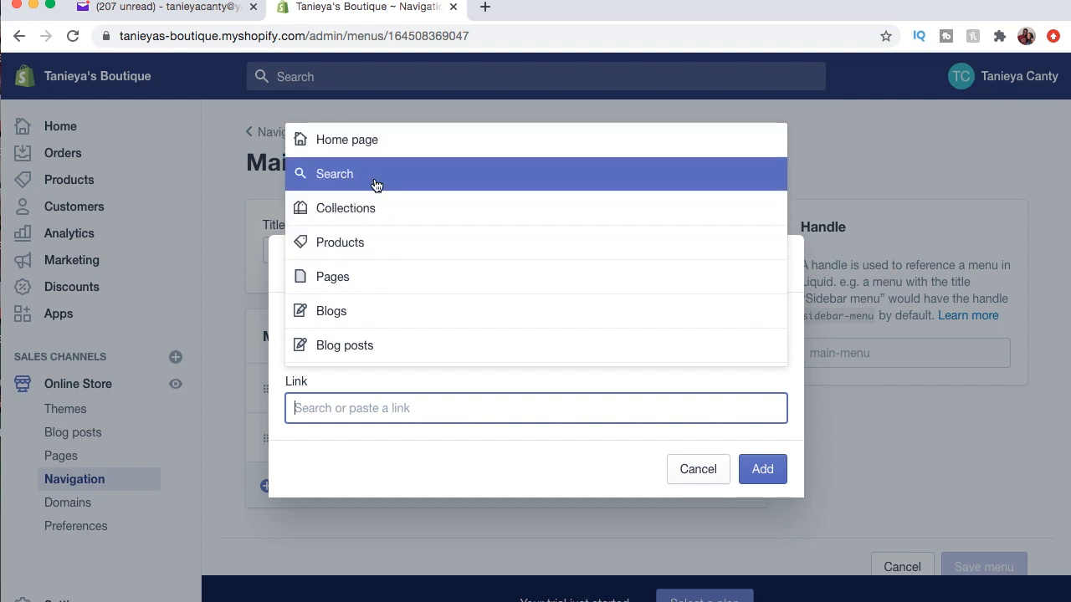
left_click(371, 210)
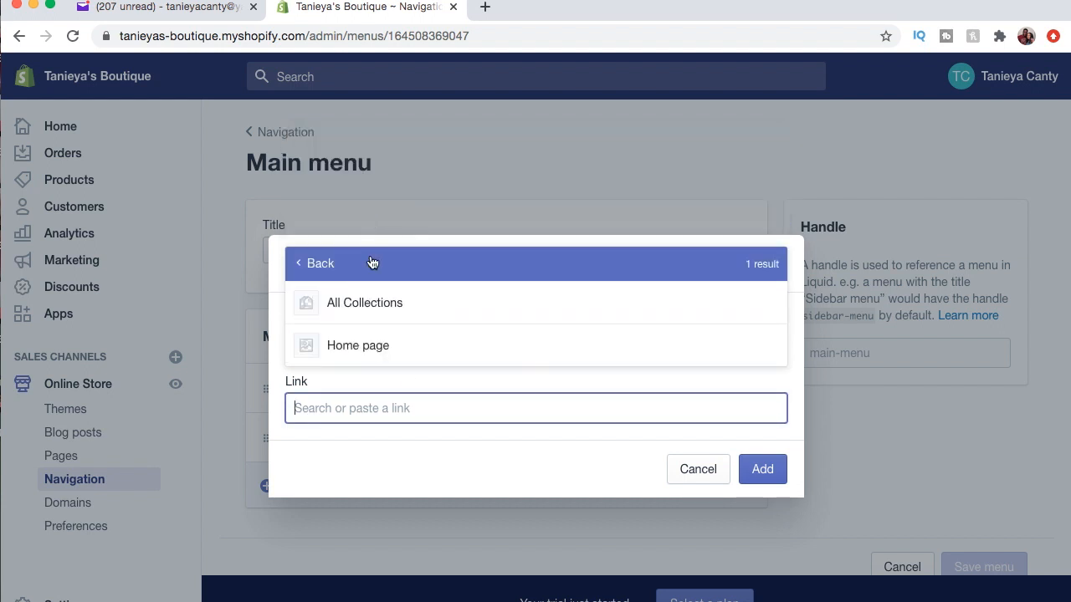
left_click(383, 313)
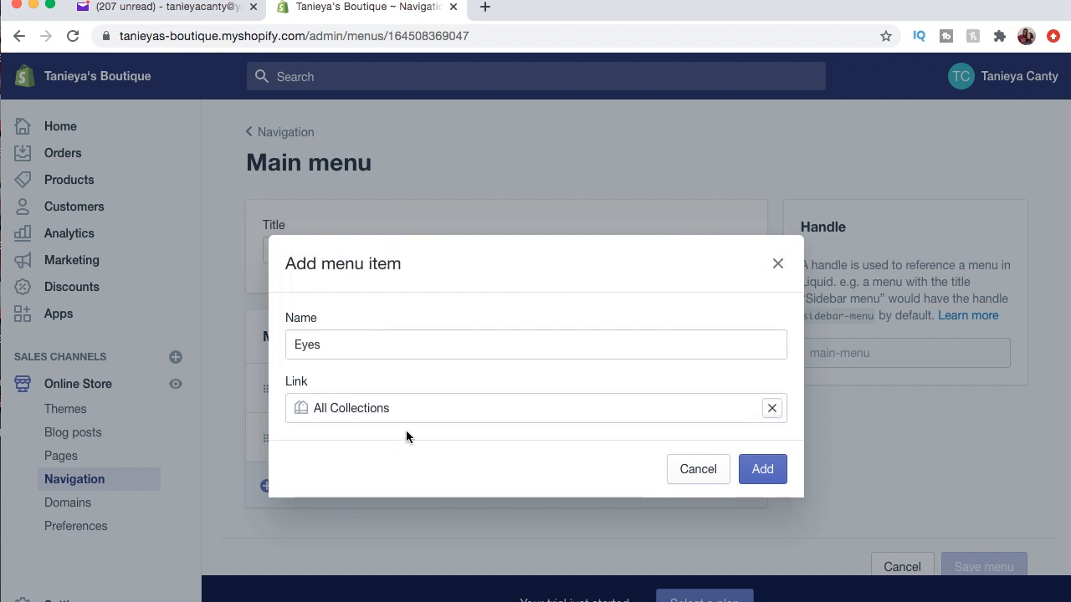
left_click(774, 482)
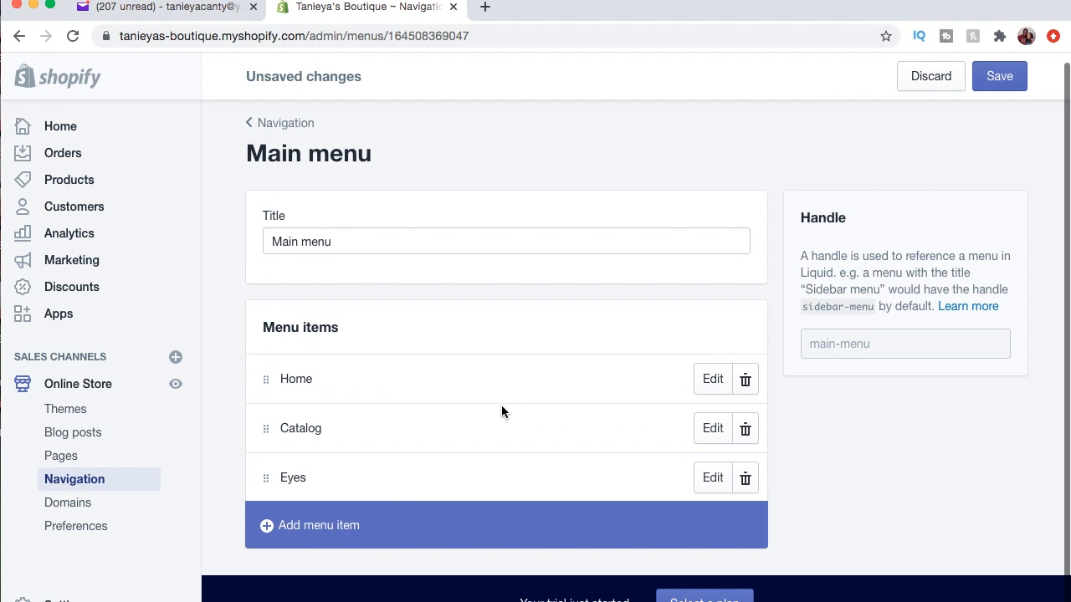
- Add a Face item to the Main menu, linked to All Collections
left_click(334, 527)
left_click(333, 338)
type("Face")
left_click(389, 409)
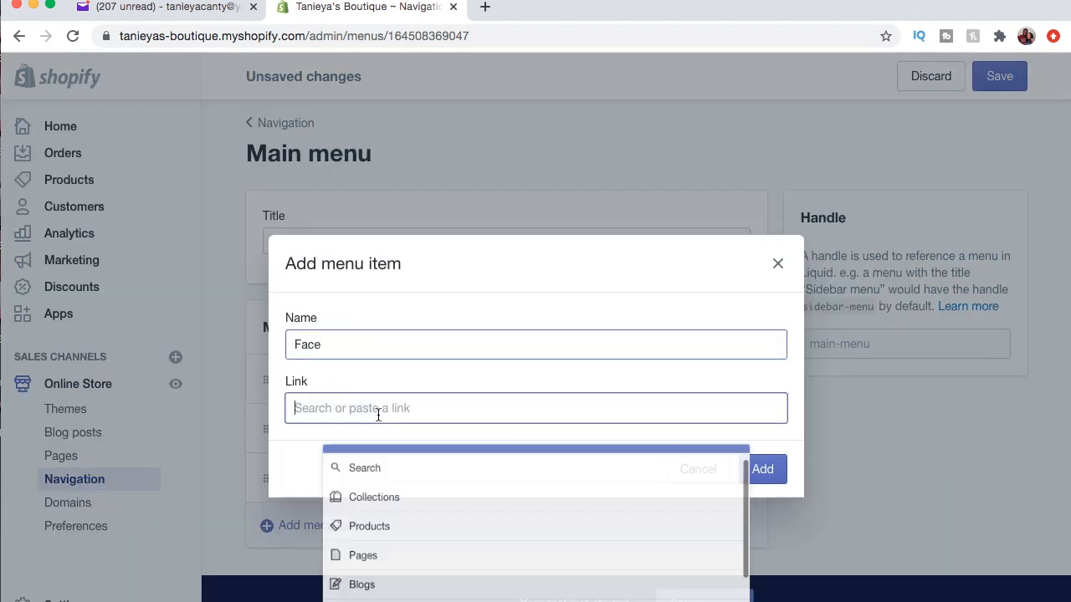
left_click(360, 513)
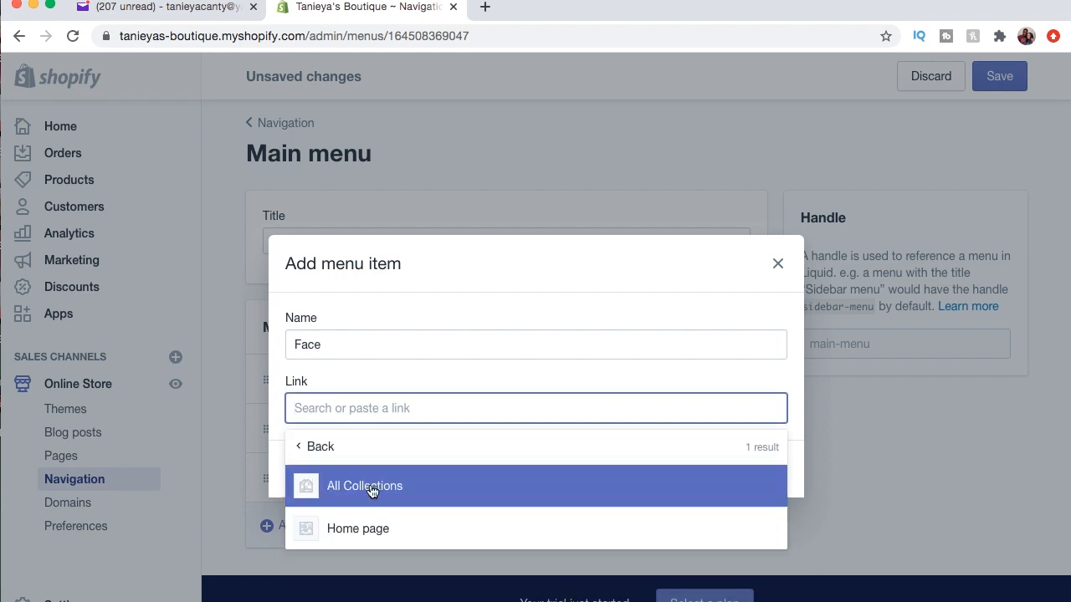
left_click(378, 491)
left_click(762, 469)
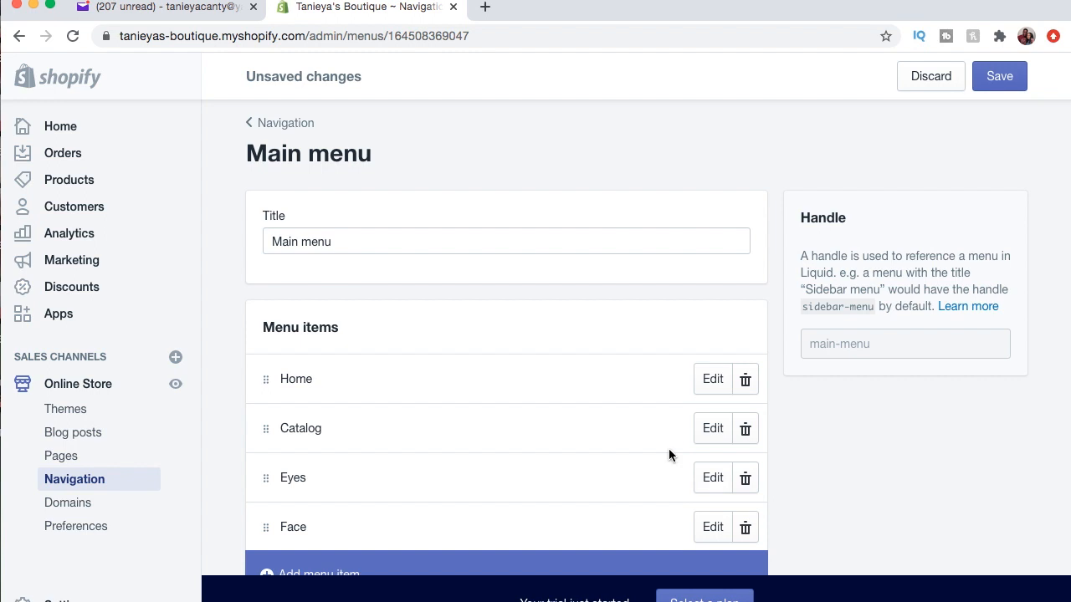
- Add a Lips item linked to All Collections to the Main menu and save the menu
scroll(503, 458, "down", 2)
left_click(314, 506)
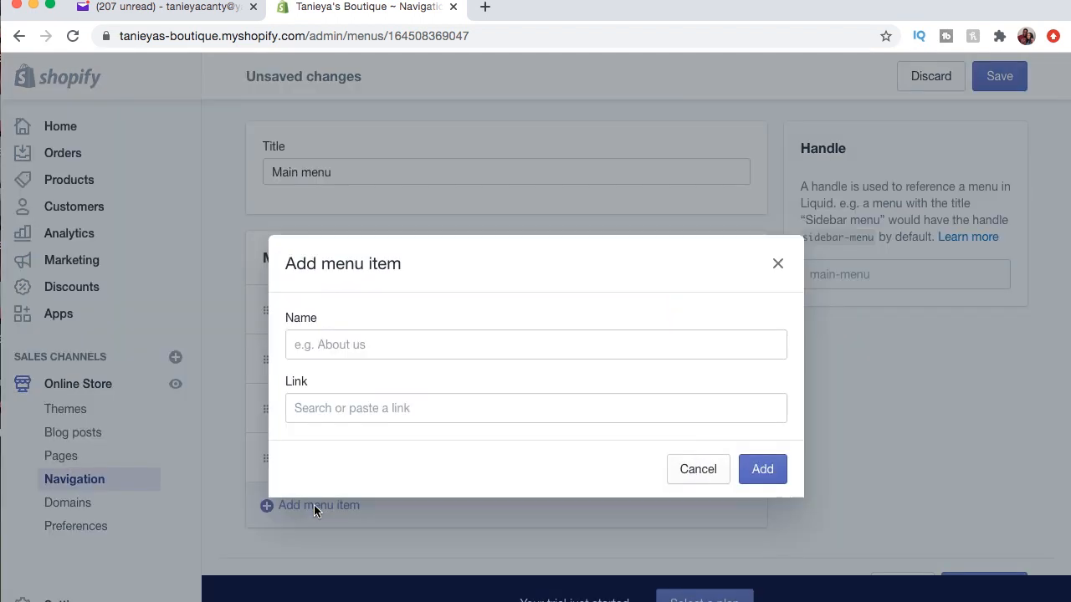
left_click(340, 351)
type("Lips")
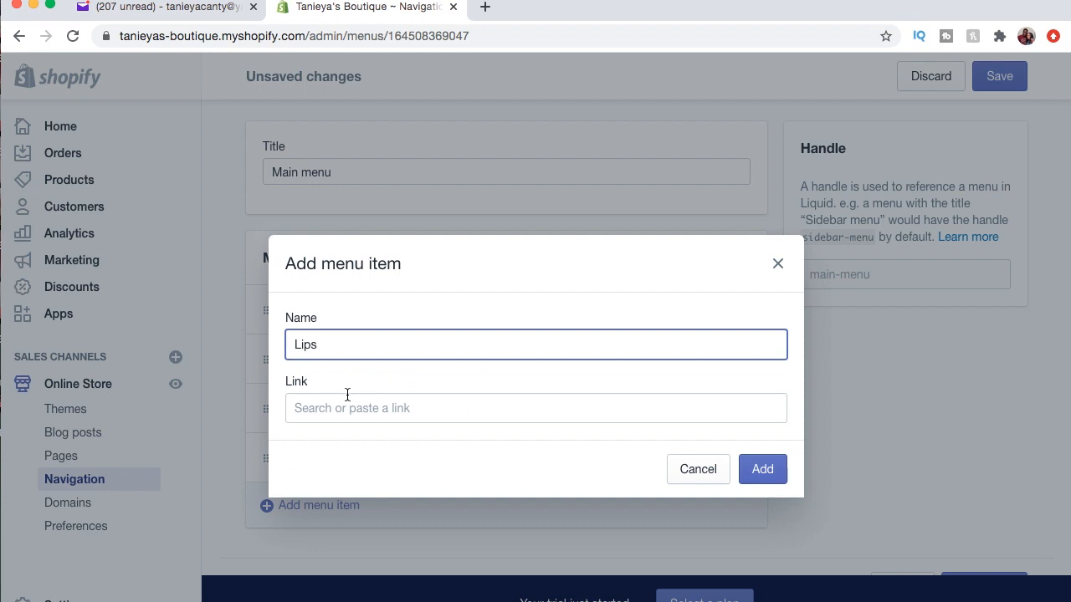
left_click(342, 408)
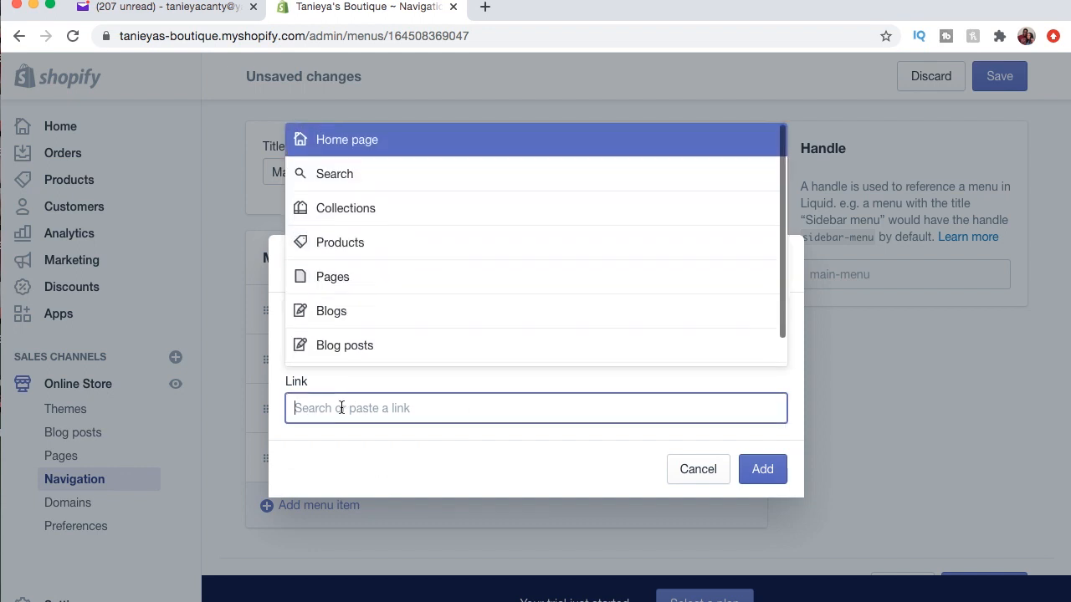
left_click(358, 216)
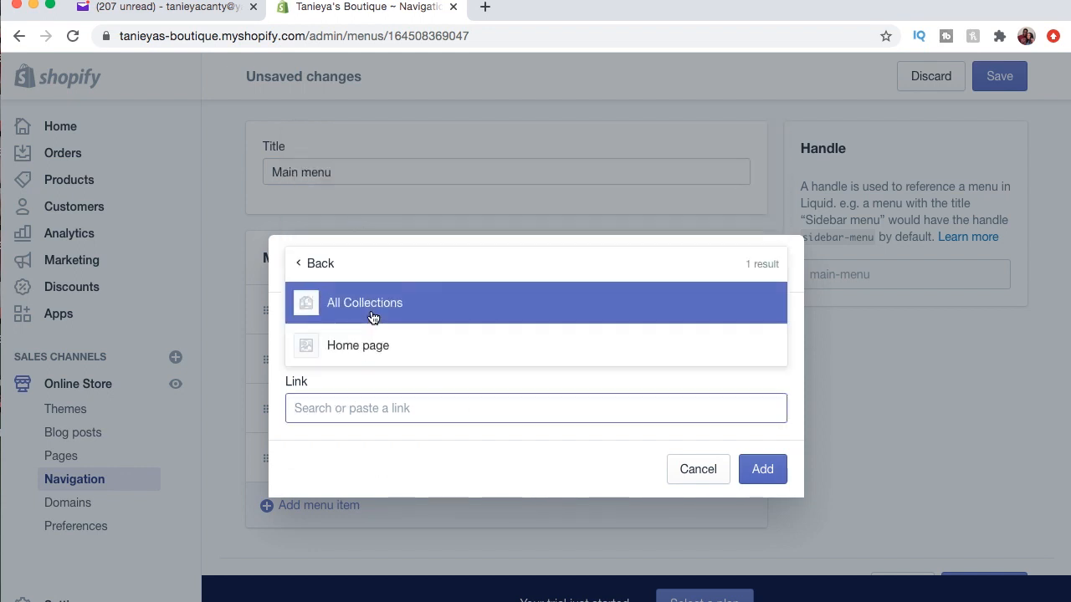
left_click(373, 317)
left_click(760, 475)
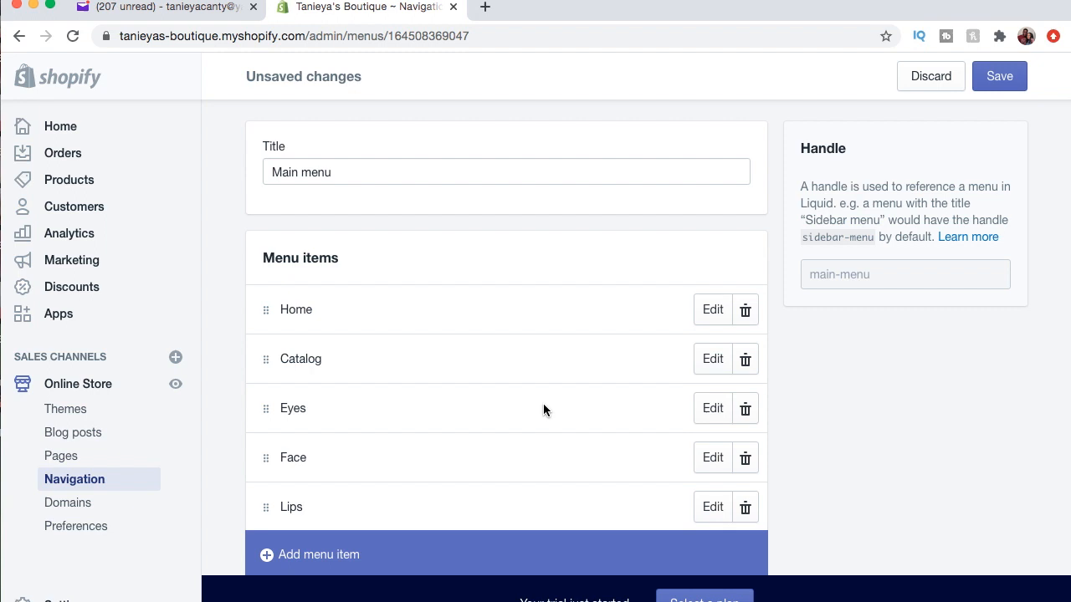
left_click(998, 76)
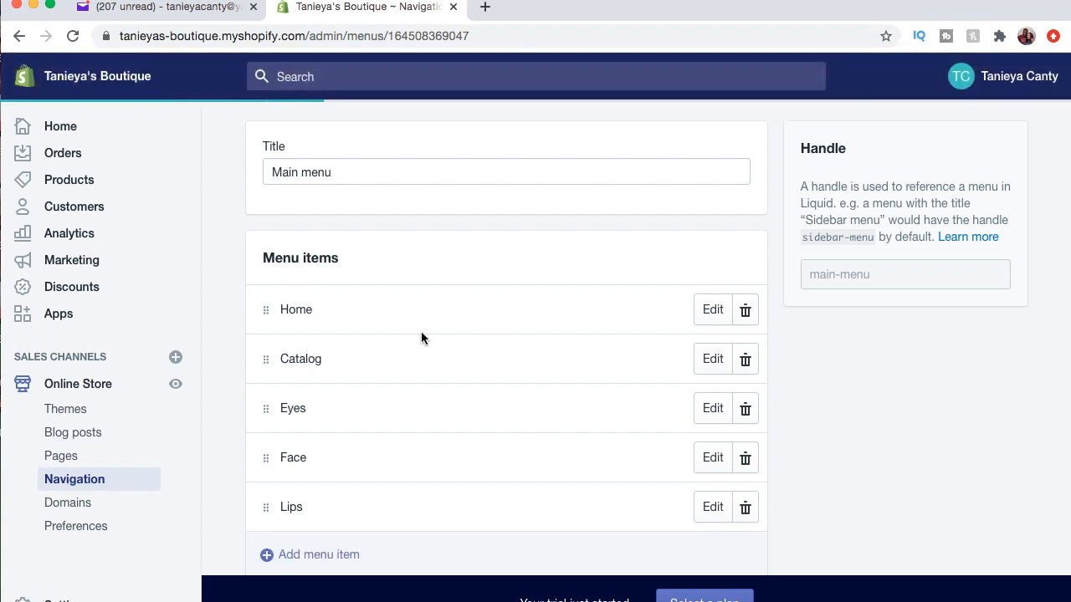
- Return to the store's themes and open the Brooklyn theme for customization
left_click(83, 392)
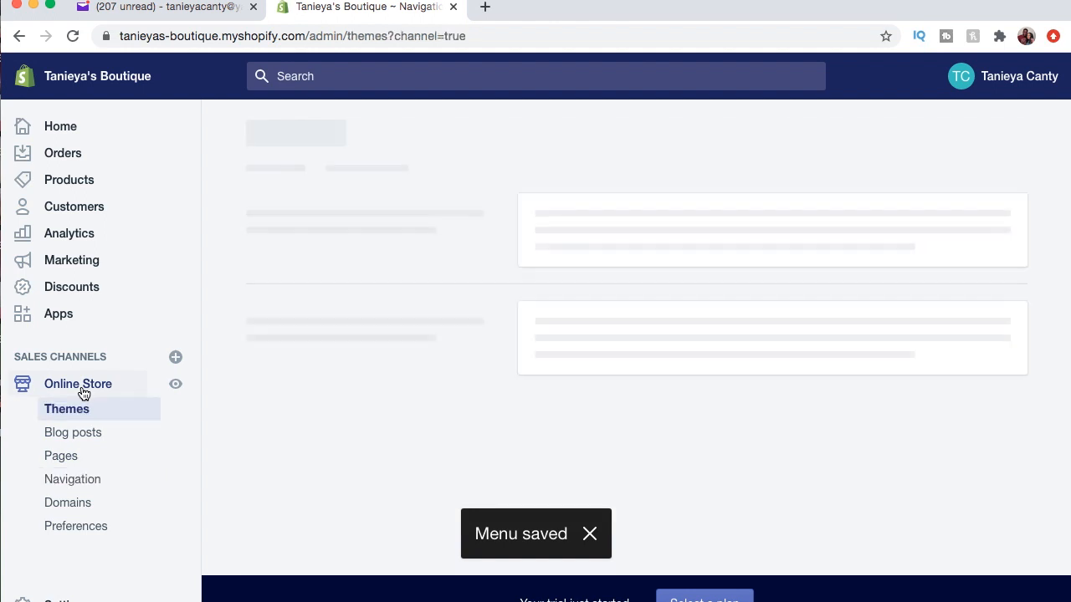
scroll(719, 364, "down", 5)
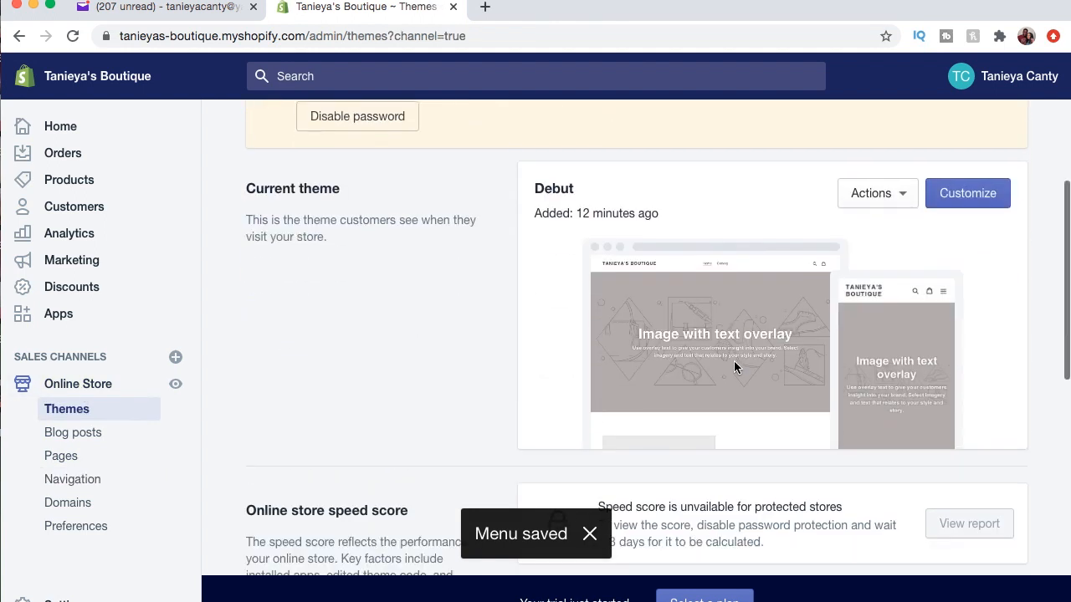
scroll(734, 361, "down", 3)
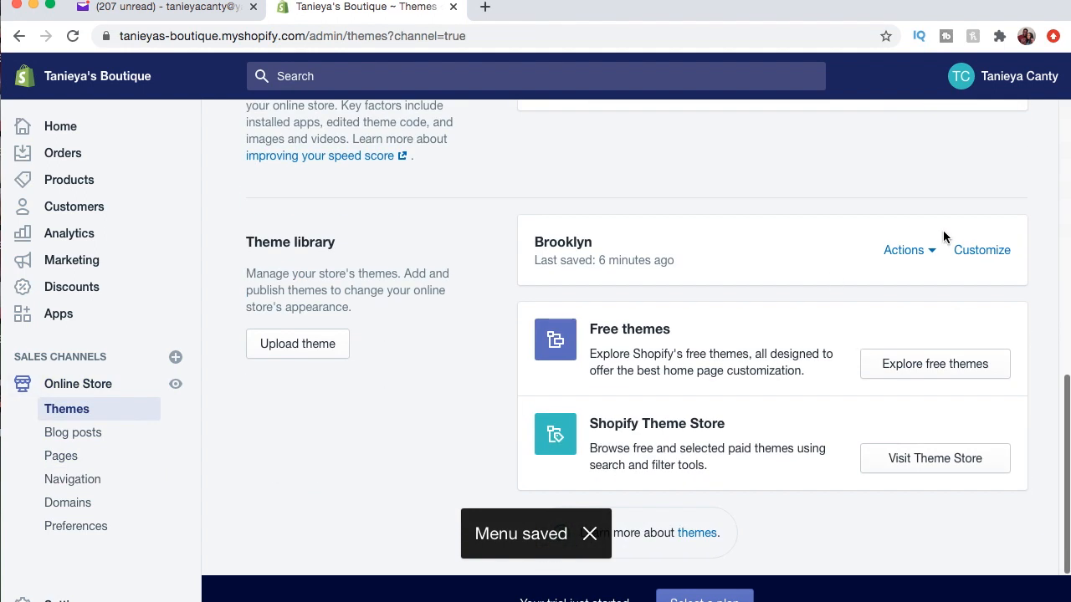
left_click(977, 255)
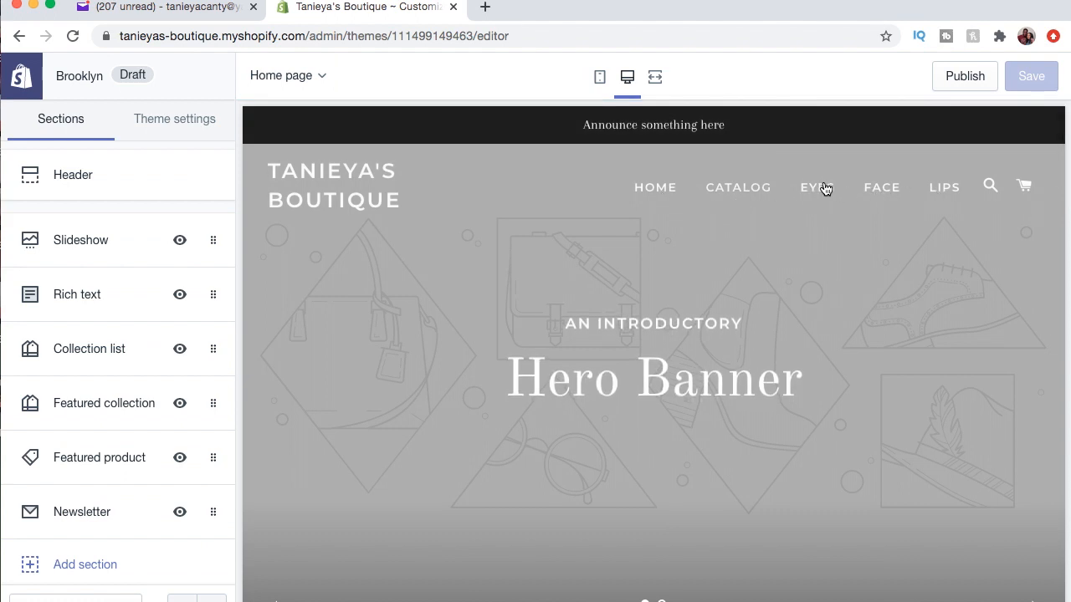
- Follow the Face link in the store preview and look through the collections page it opens
left_click(886, 193)
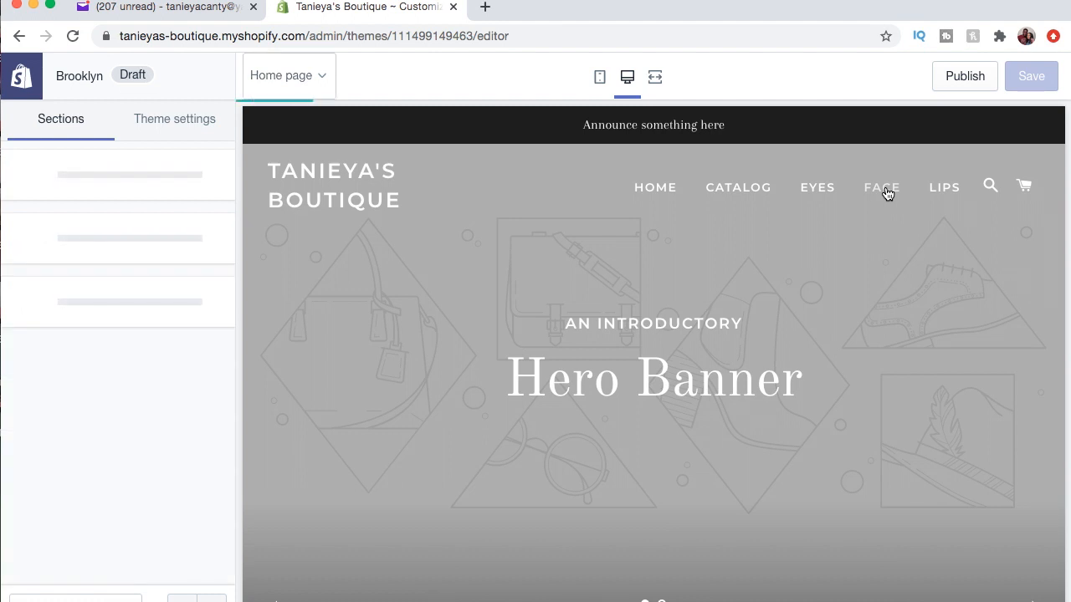
scroll(803, 282, "down", 5)
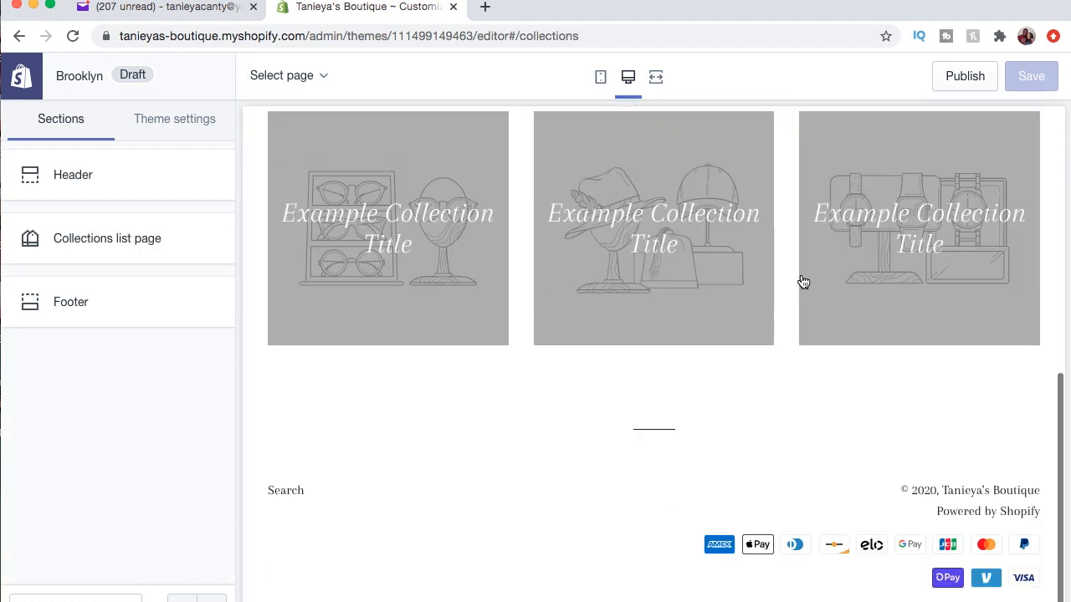
scroll(801, 280, "up", 10)
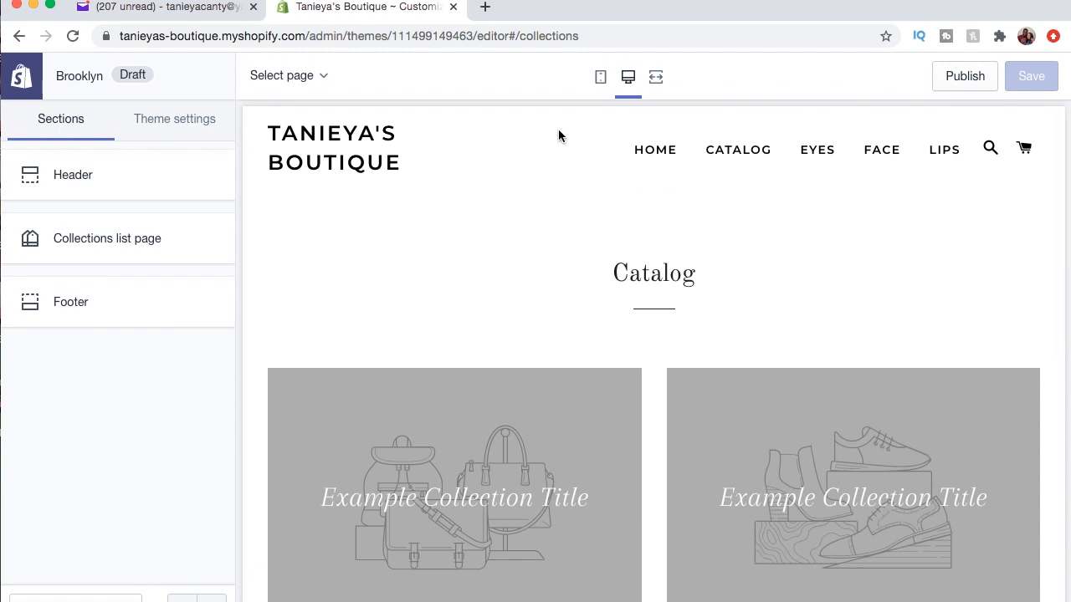